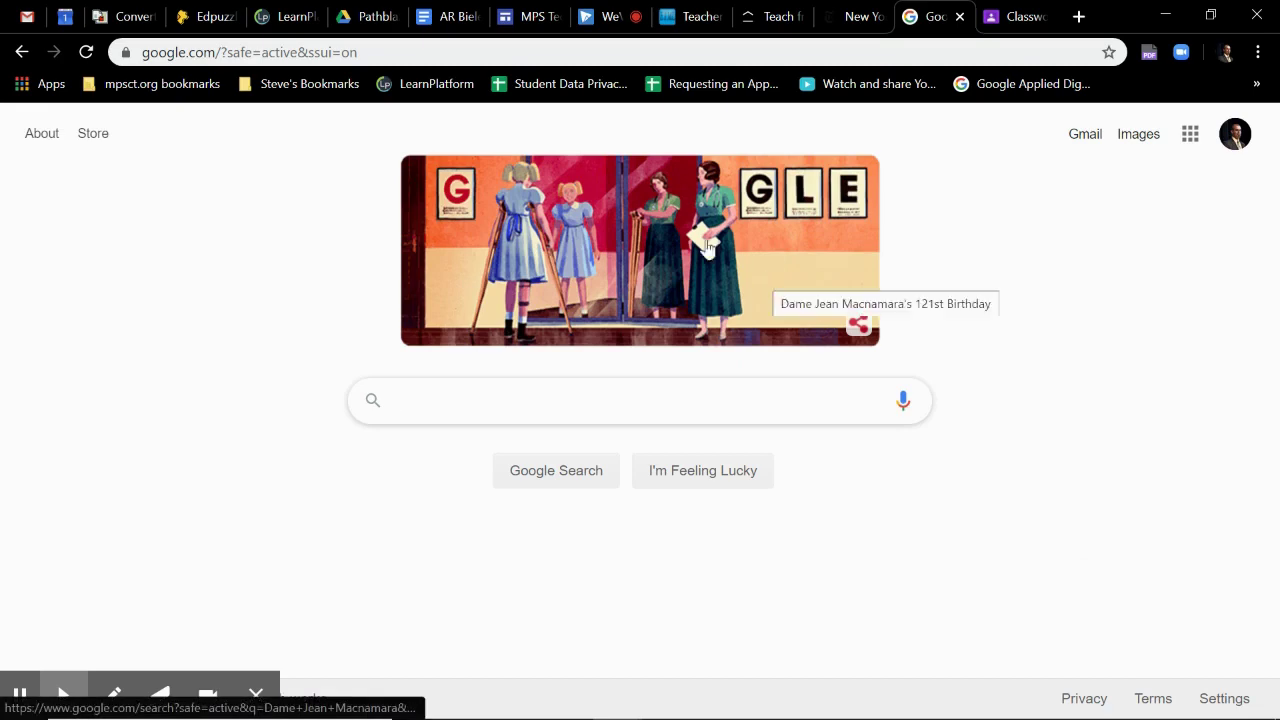
Open the school's Padlet site at mpsct.padlet.org.
left_click(381, 60)
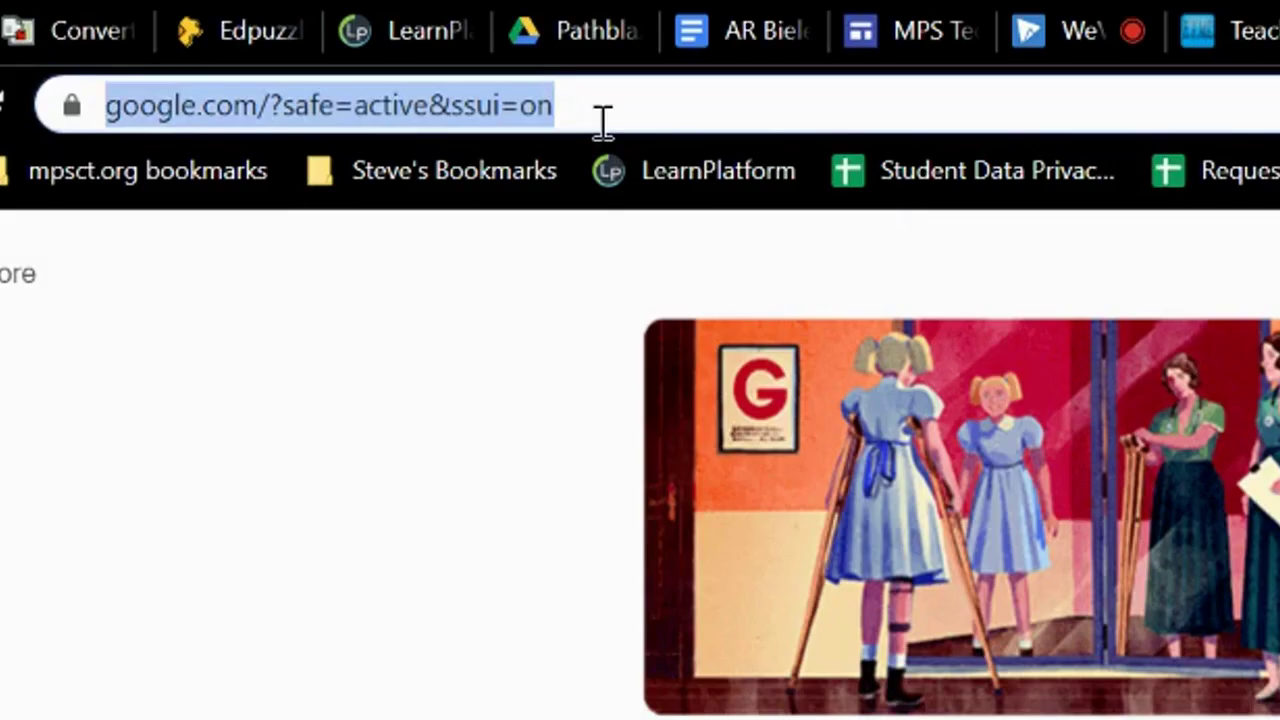
type("mp")
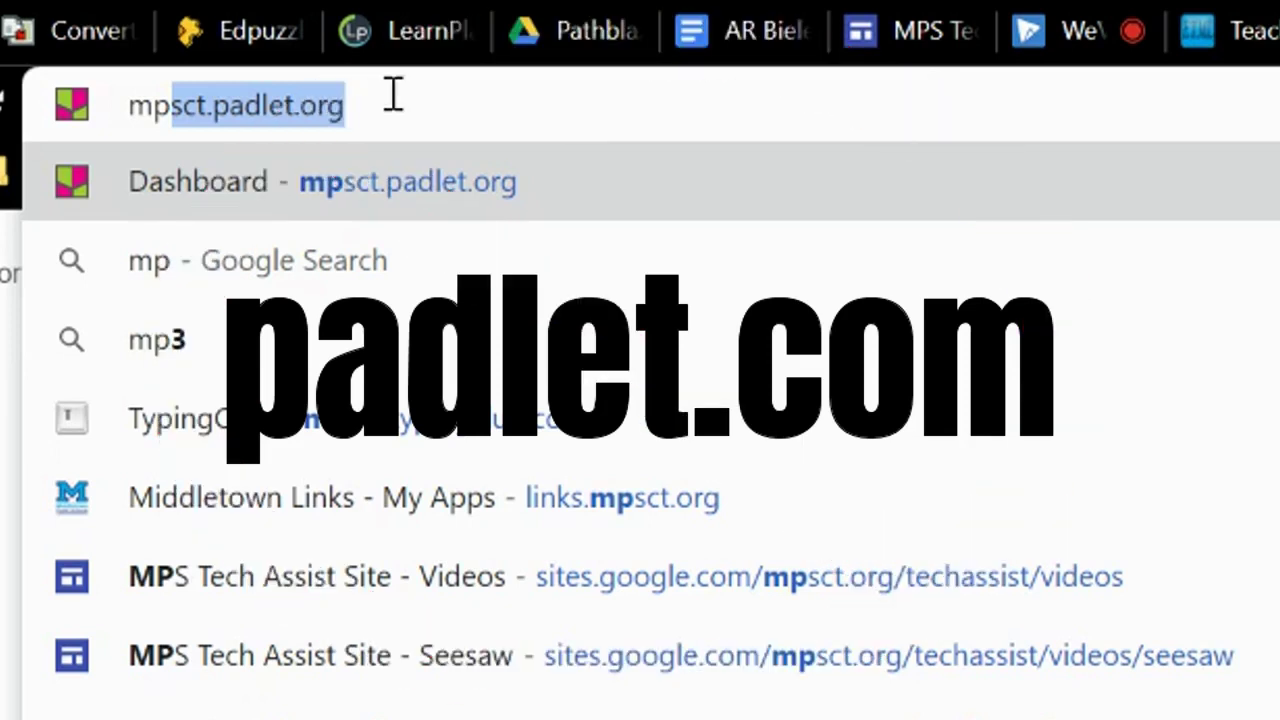
key("Return")
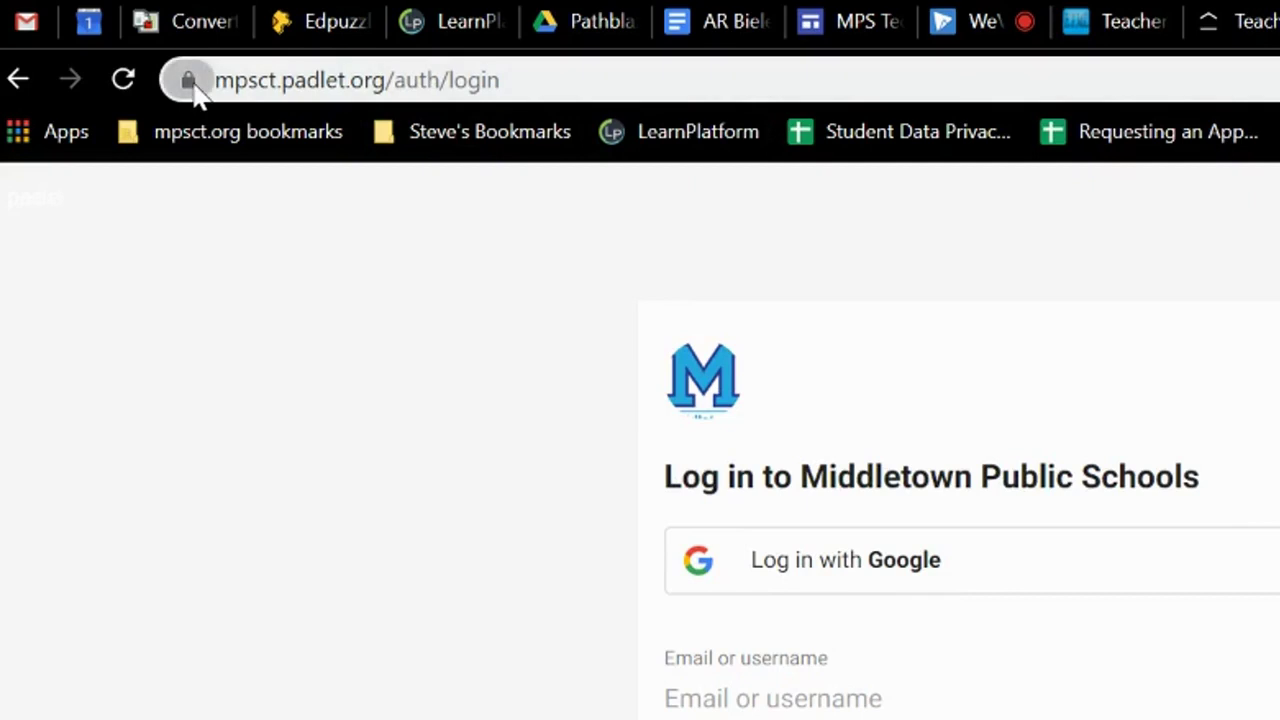
Save the Padlet login page to the bookmarks bar, beside the mpsct.org bookmarks folder.
left_click(188, 80)
left_click(57, 309)
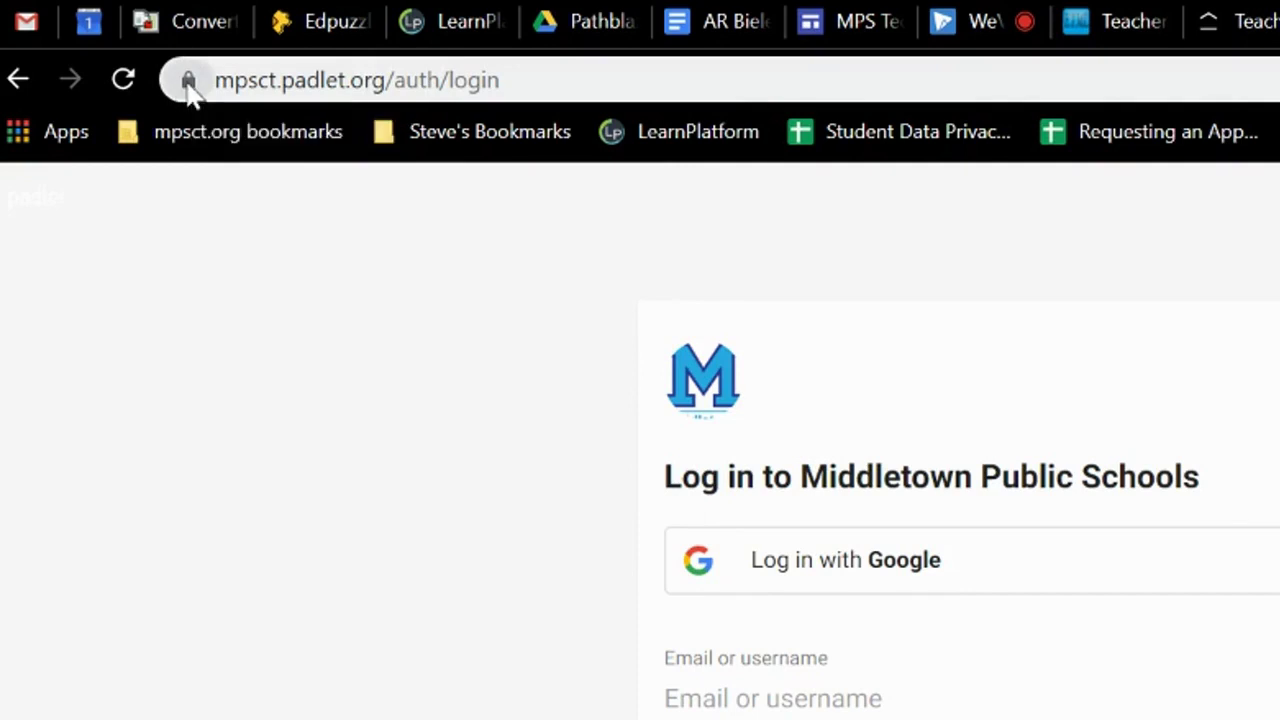
mouse_move(188, 80)
left_mouse_down()
mouse_move(195, 135)
mouse_move(357, 134)
left_mouse_up()
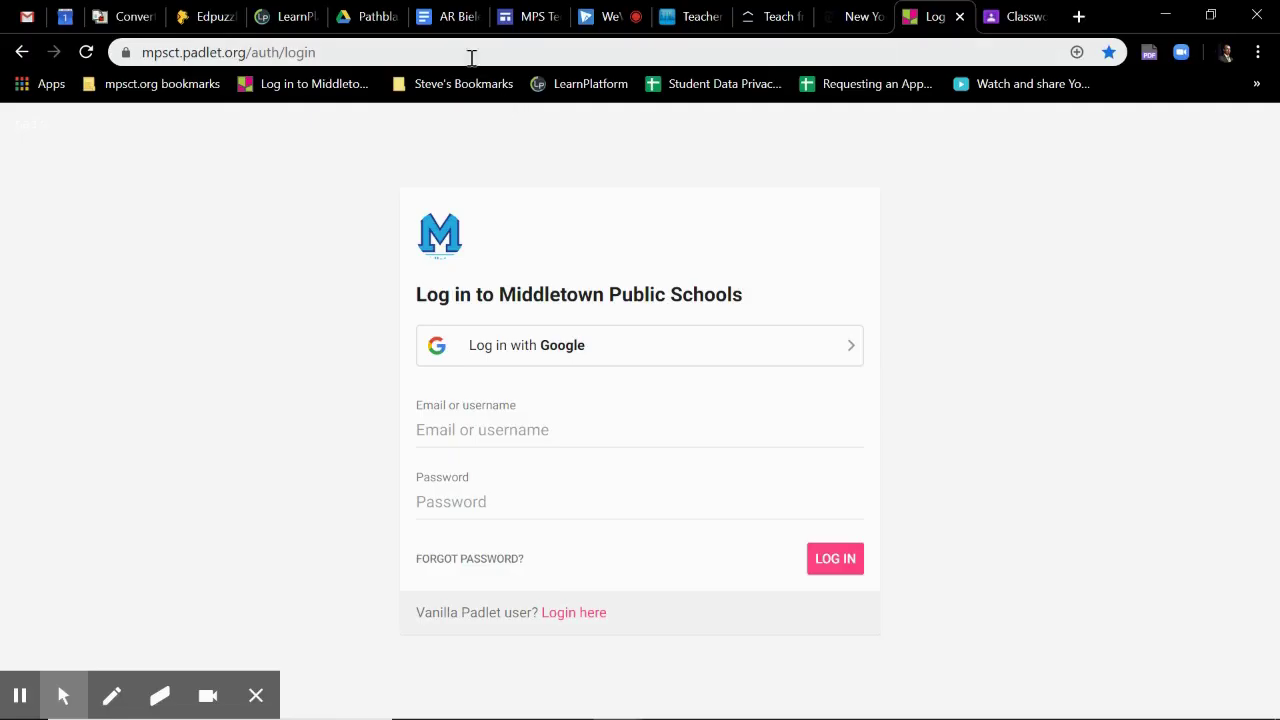
Go to google.com to leave the Padlet login page.
left_click(471, 57)
type("google.com")
key("Return")
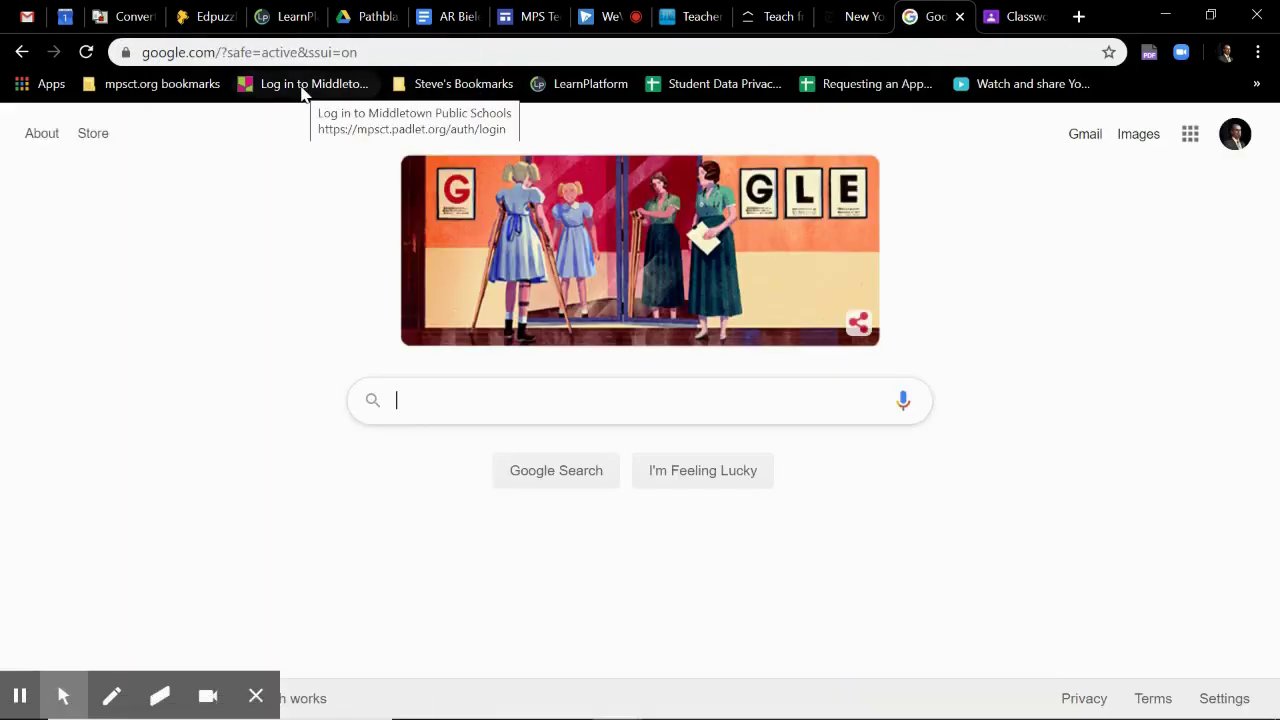
Open the Padlet login page from its saved bookmark and sign in with the school Google account.
left_click(302, 88)
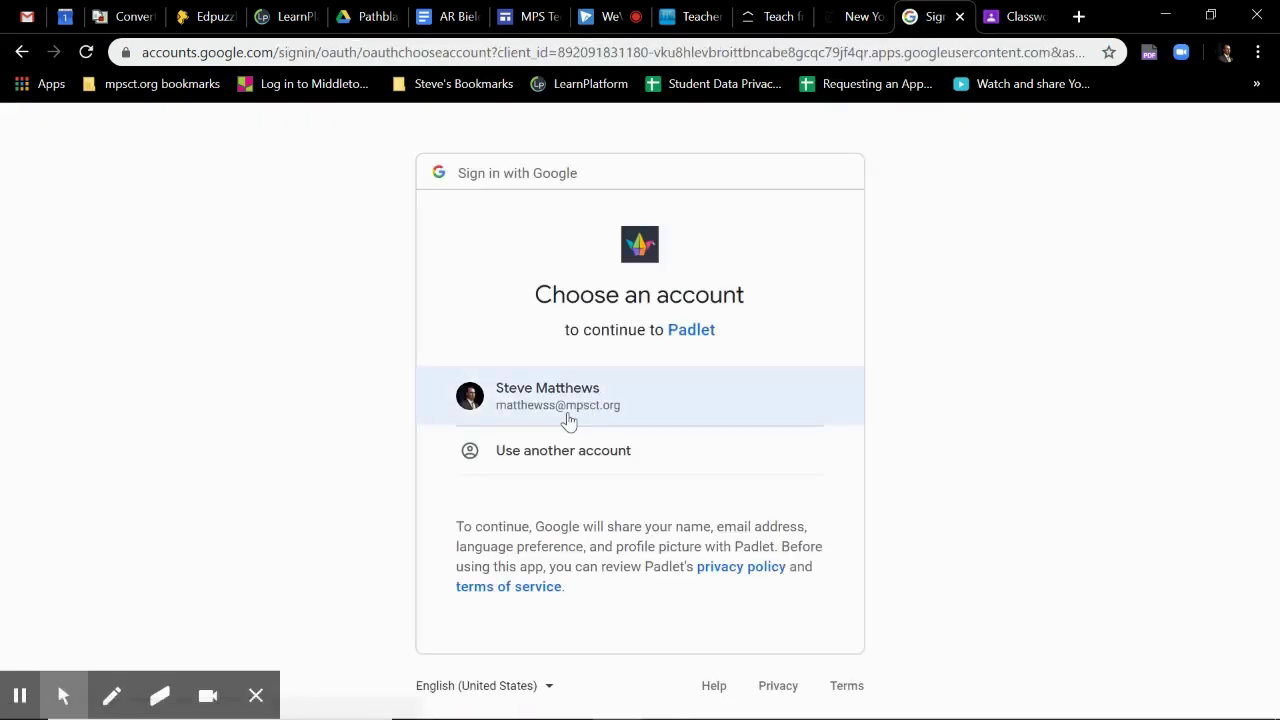
left_click(568, 418)
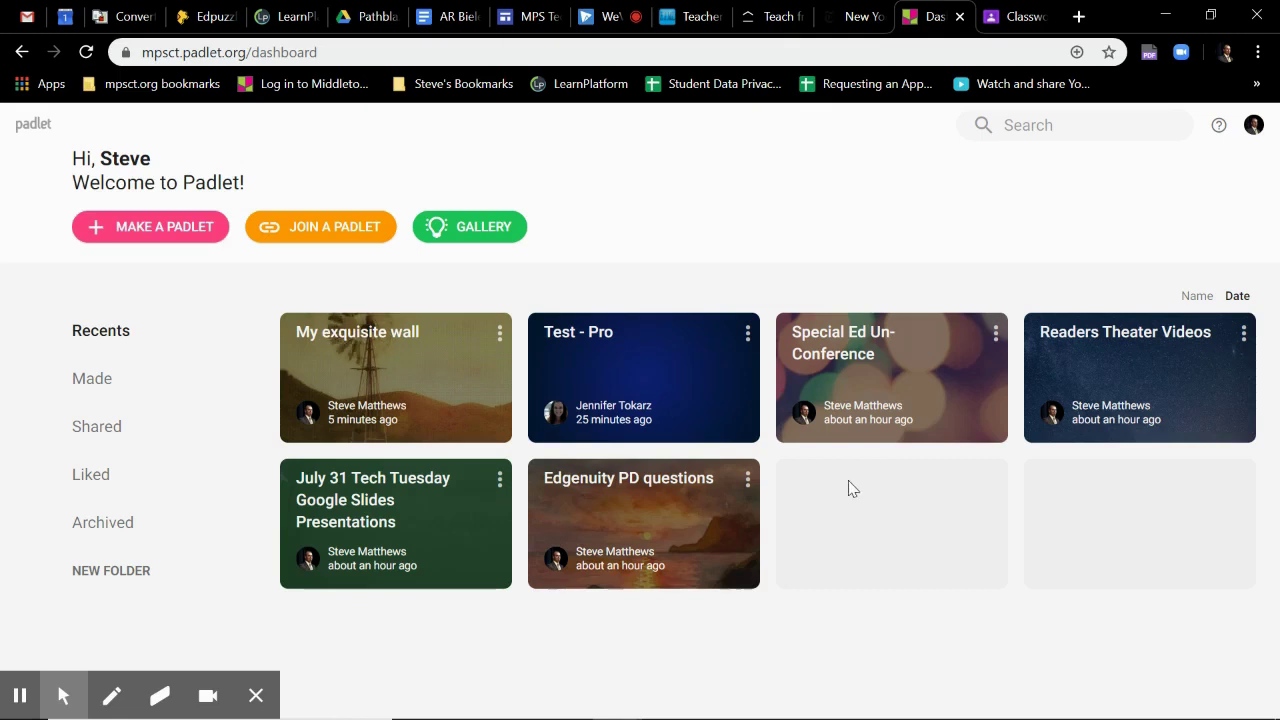
Open the "My exquisite wall" padlet and go through the title and description in its Modify settings.
left_click(442, 387)
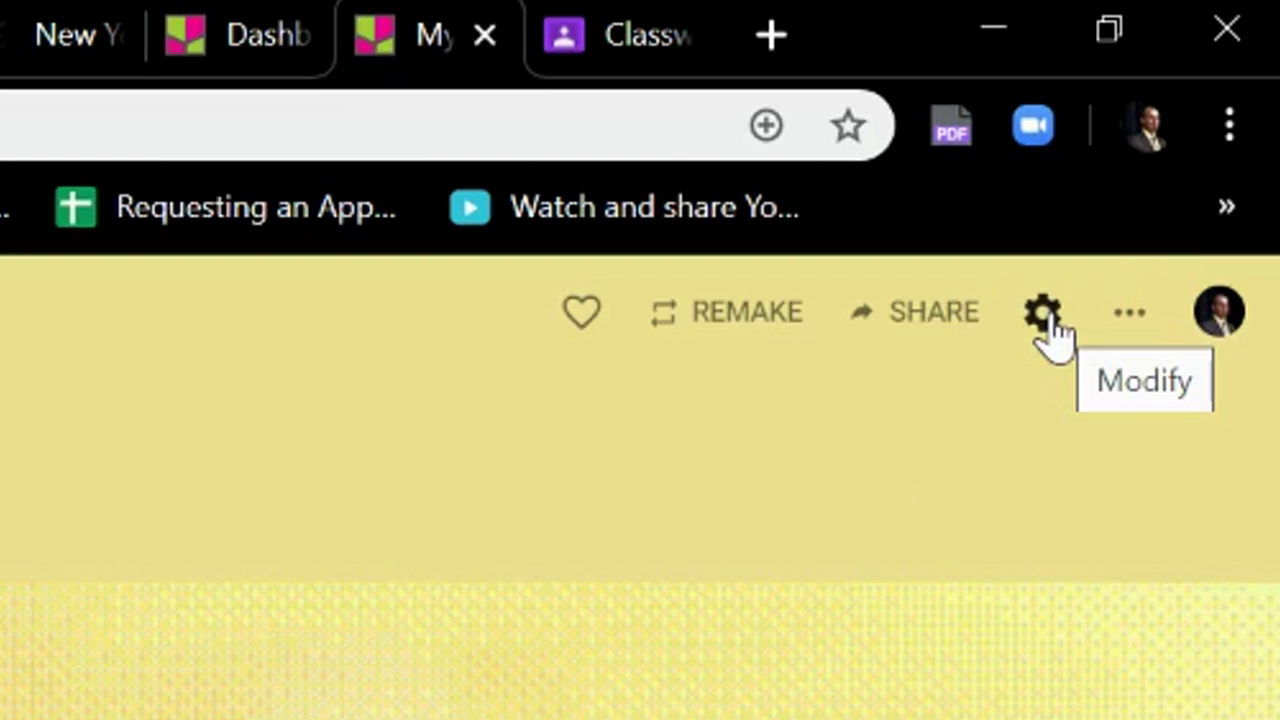
left_click(1045, 316)
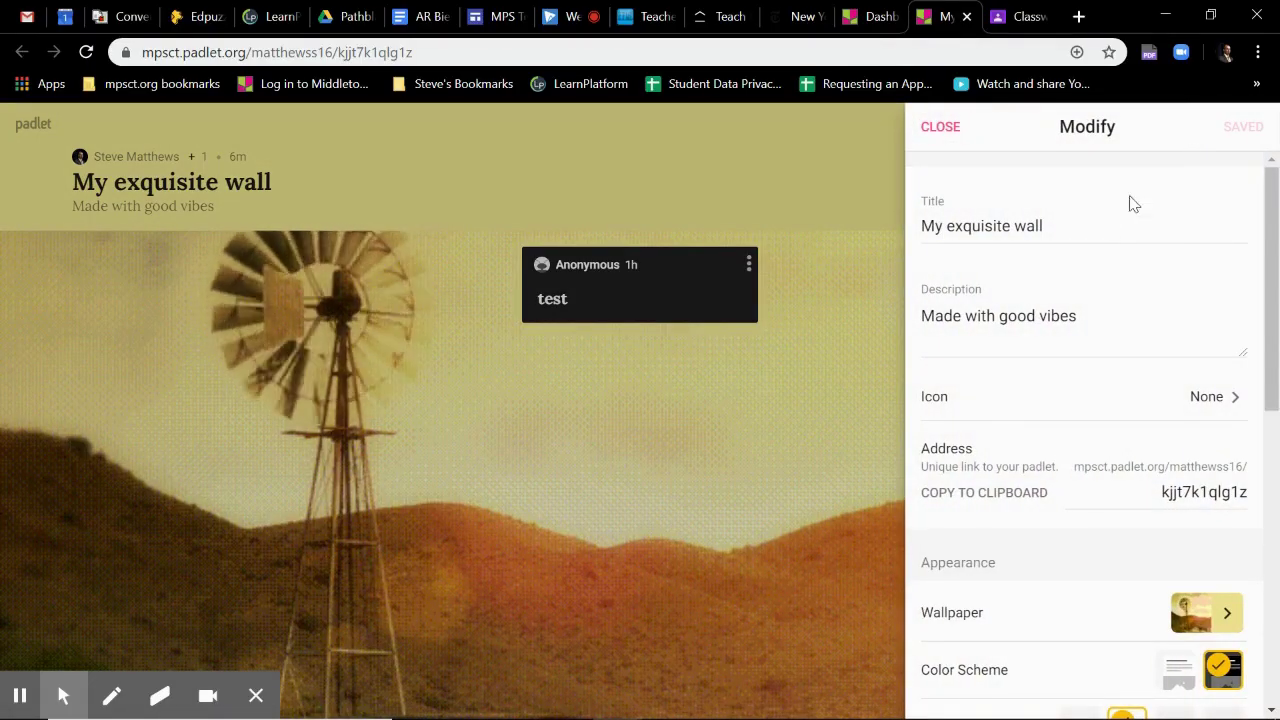
left_click(1057, 233)
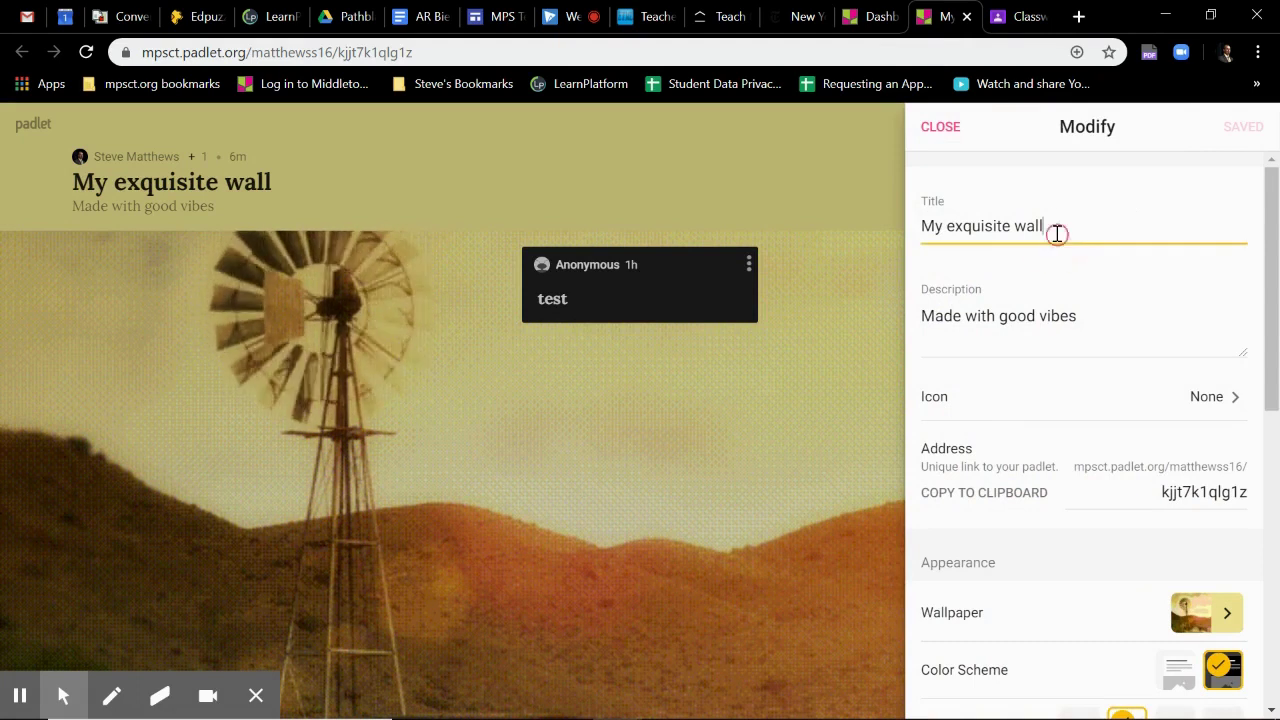
left_click(1028, 316)
scroll(1100, 300, "down", 1)
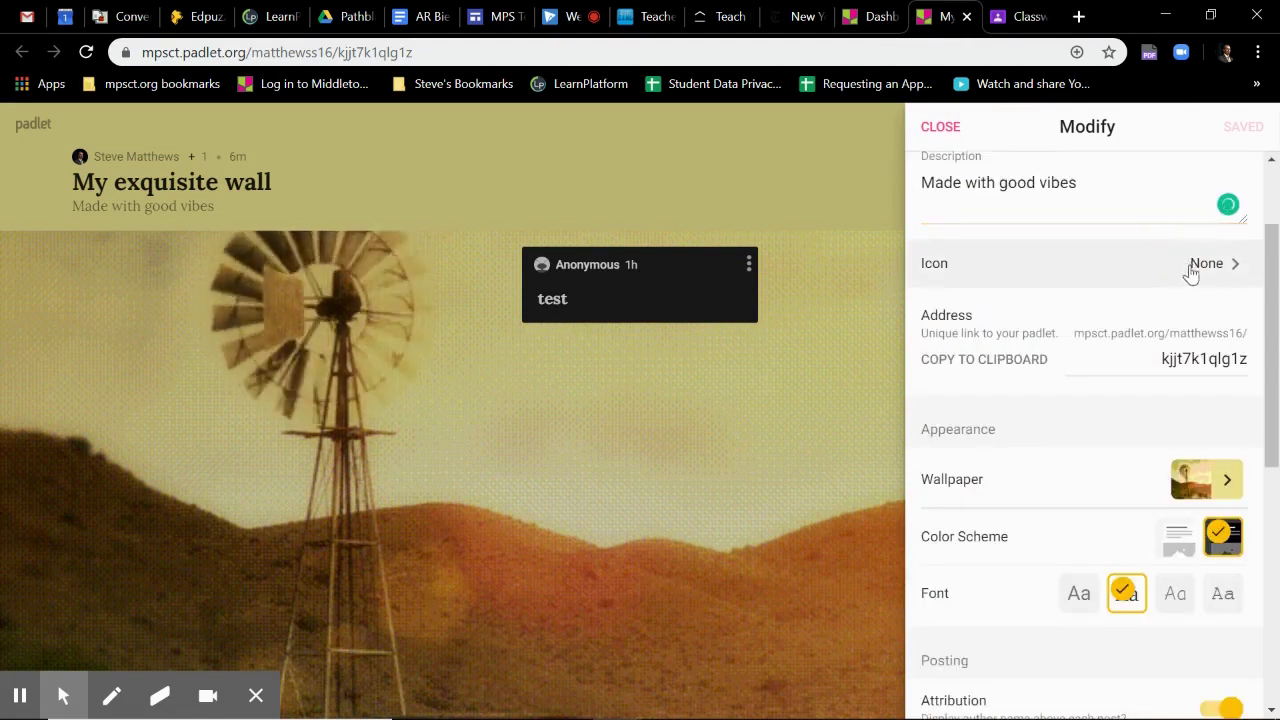
Try a blue-faced worried emoji as the padlet's icon and set it back to no icon.
left_click(1210, 266)
left_click(942, 496)
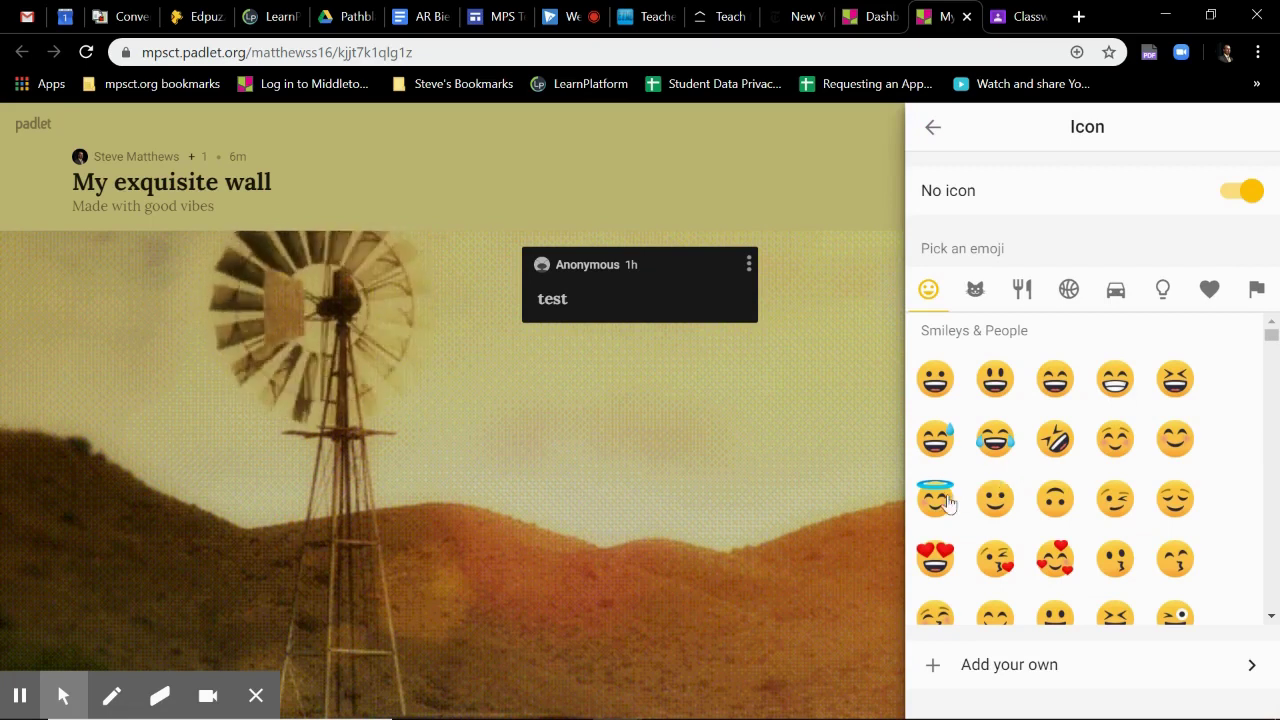
scroll(1130, 400, "down", 5)
left_click(1112, 448)
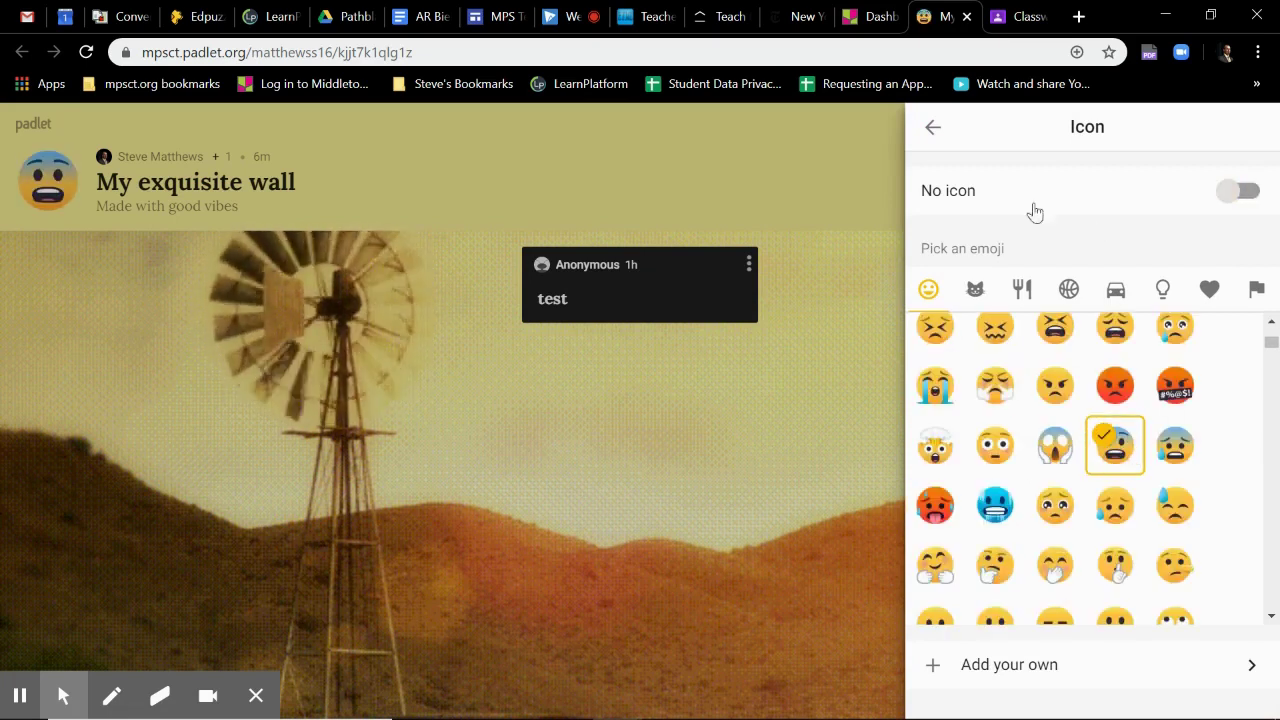
left_click(1232, 196)
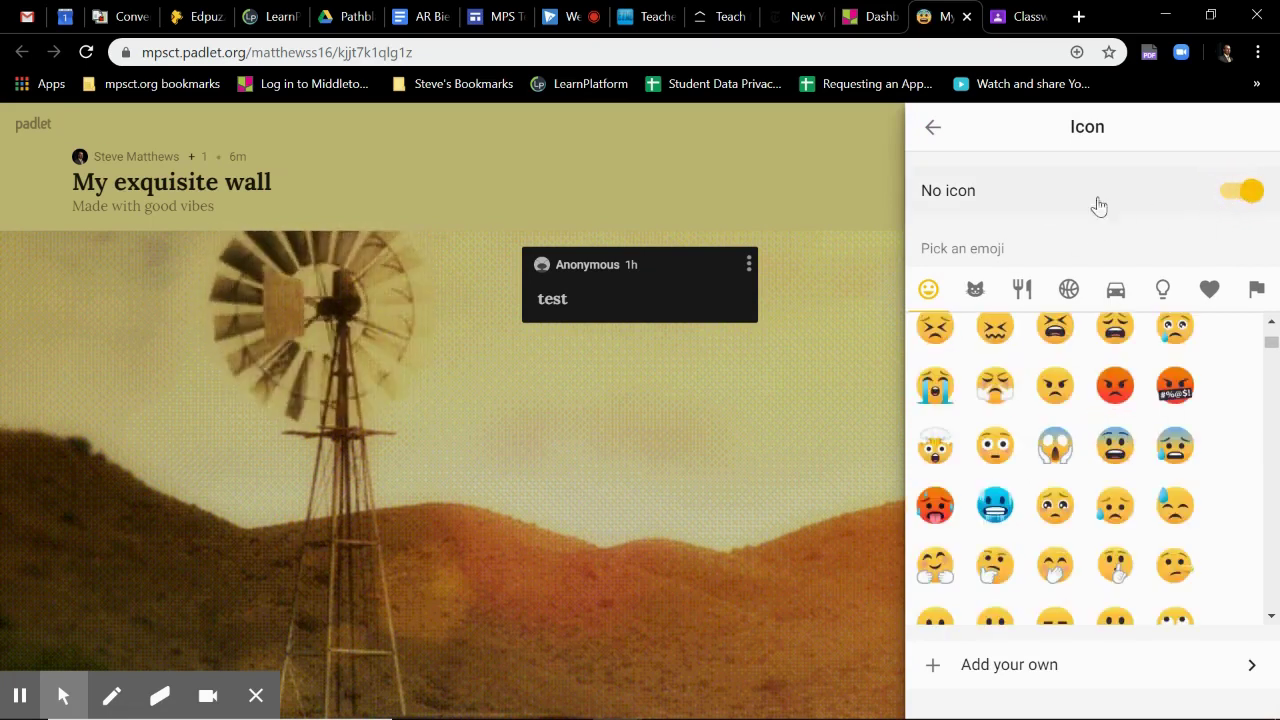
left_click(933, 126)
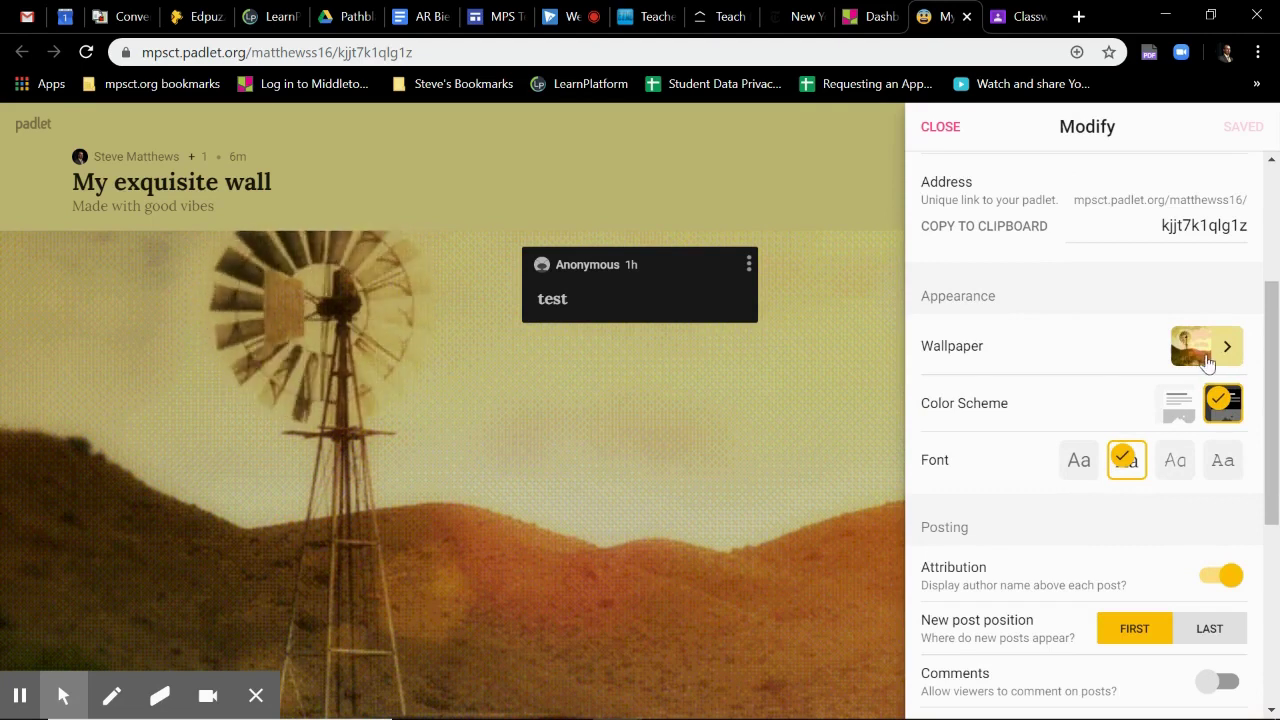
Look through the wallpaper choices, including the pictures and the options for adding your own wallpaper.
left_click(1205, 358)
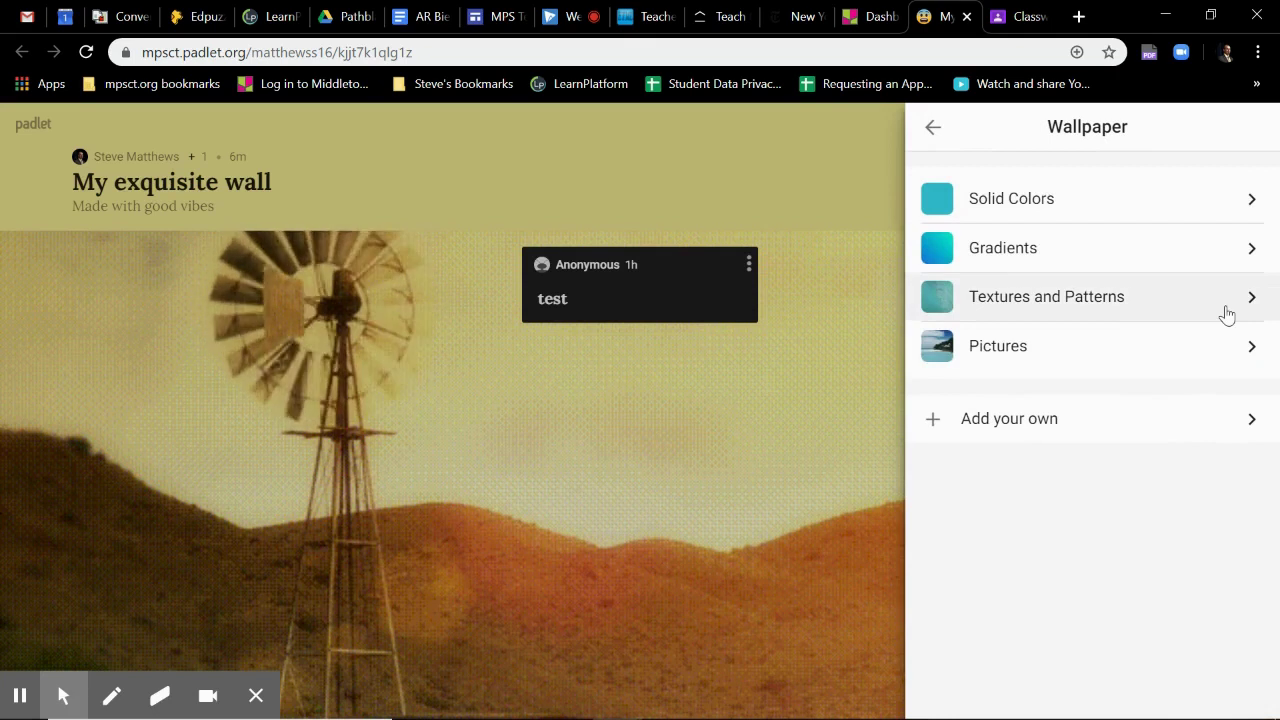
left_click(1234, 346)
scroll(1097, 388, "down", 2)
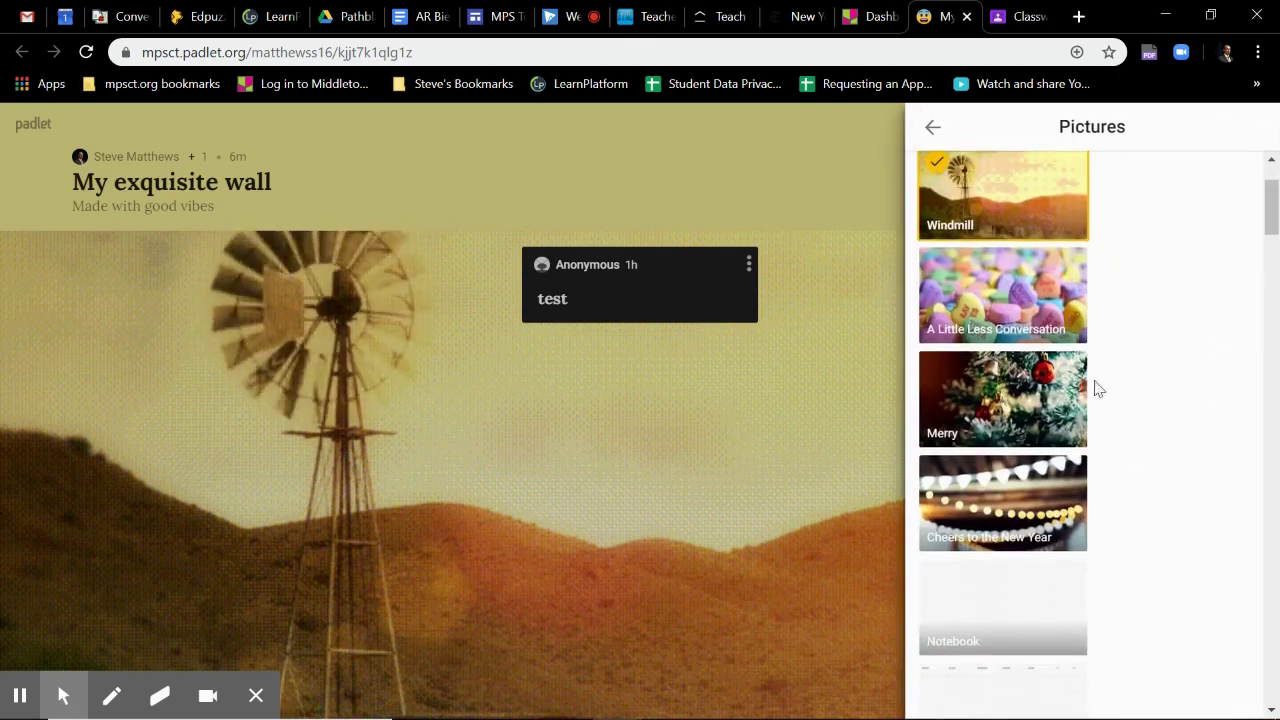
left_click(933, 127)
left_click(1051, 420)
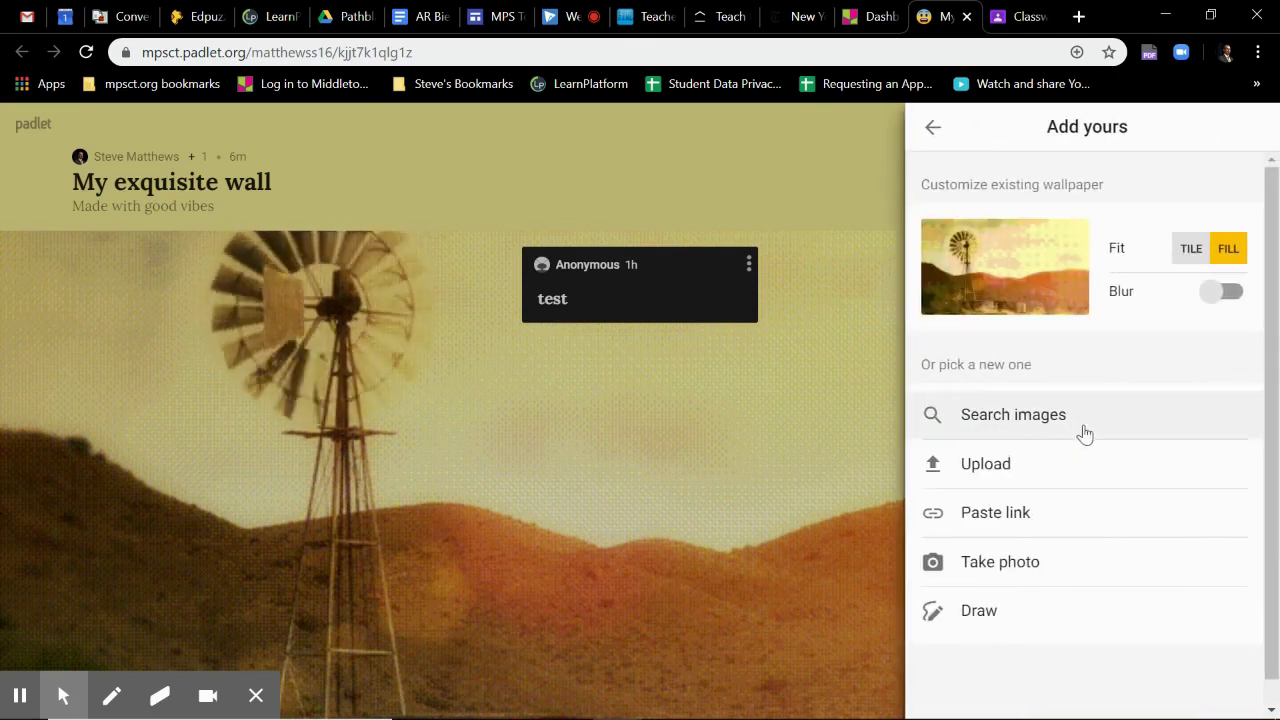
left_click(926, 131)
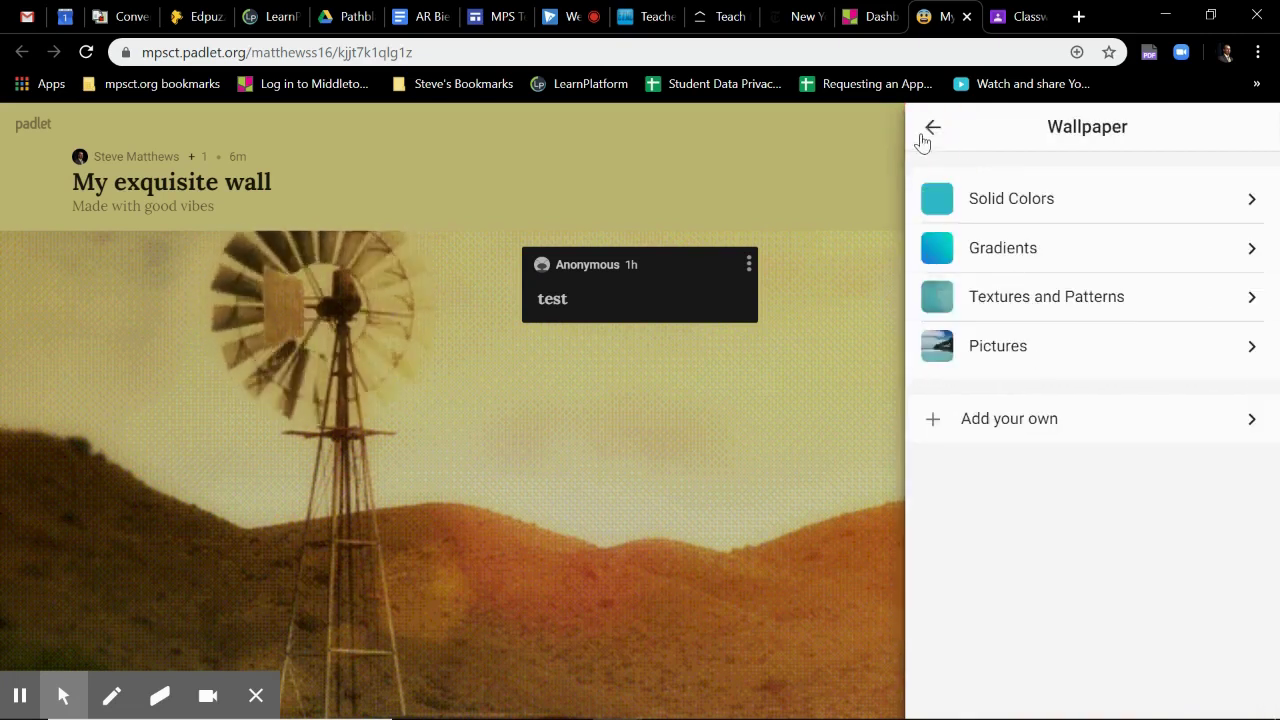
left_click(931, 131)
Try the light color scheme on the padlet and switch back to the dark one.
scroll(1120, 395, "down", 2)
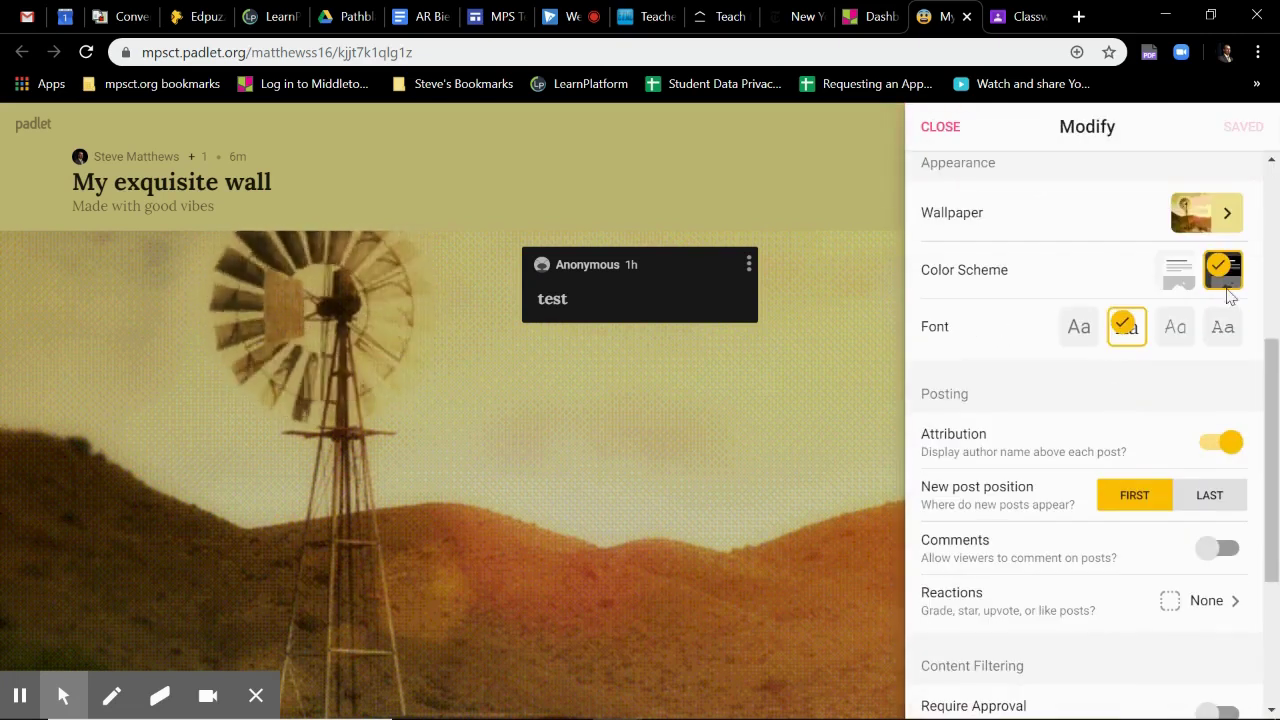
left_click(1178, 274)
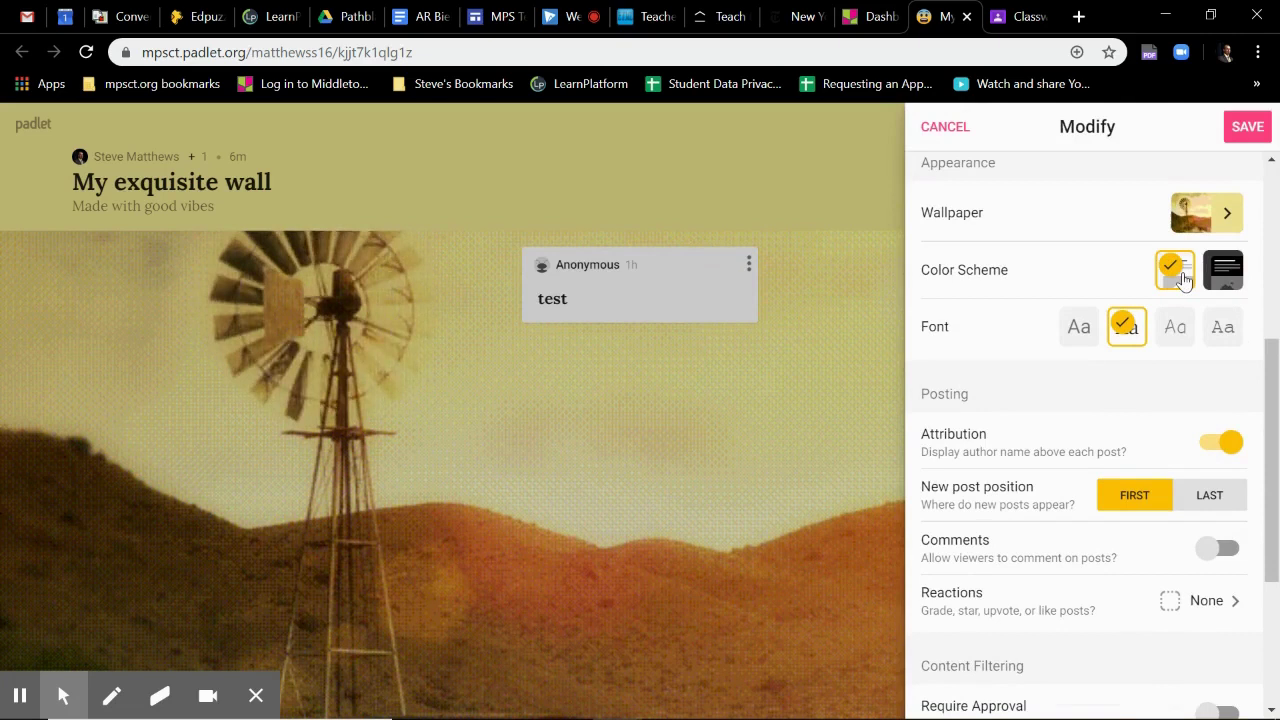
left_click(1228, 272)
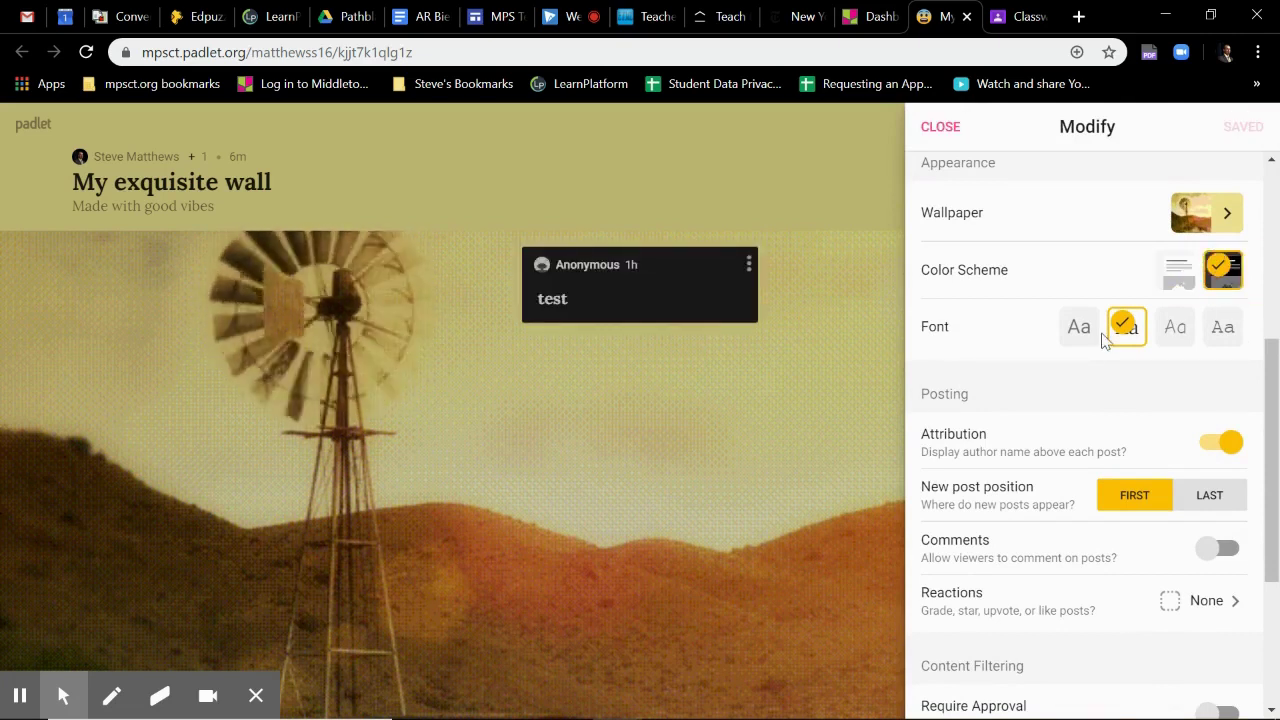
Set the padlet's font to the third, handwriting-style option and allow viewers to comment on posts.
left_click(1180, 340)
scroll(1160, 340, "down", 1)
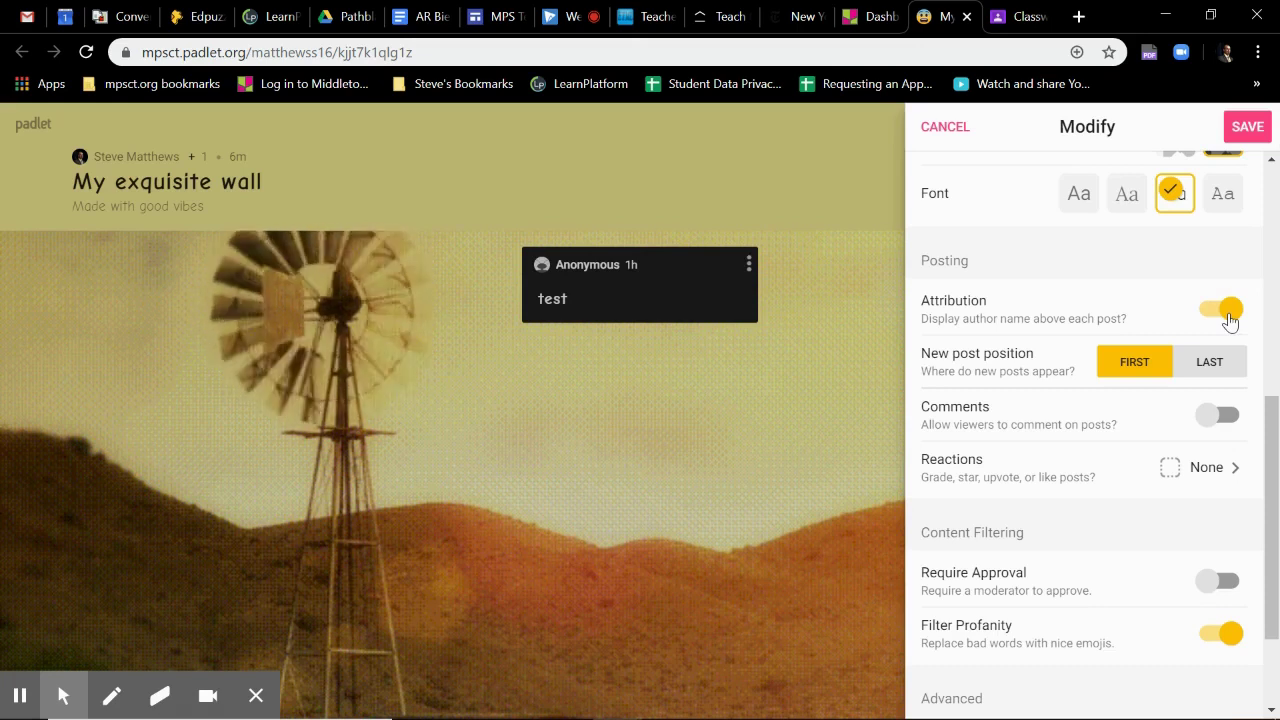
scroll(1210, 350, "down", 2)
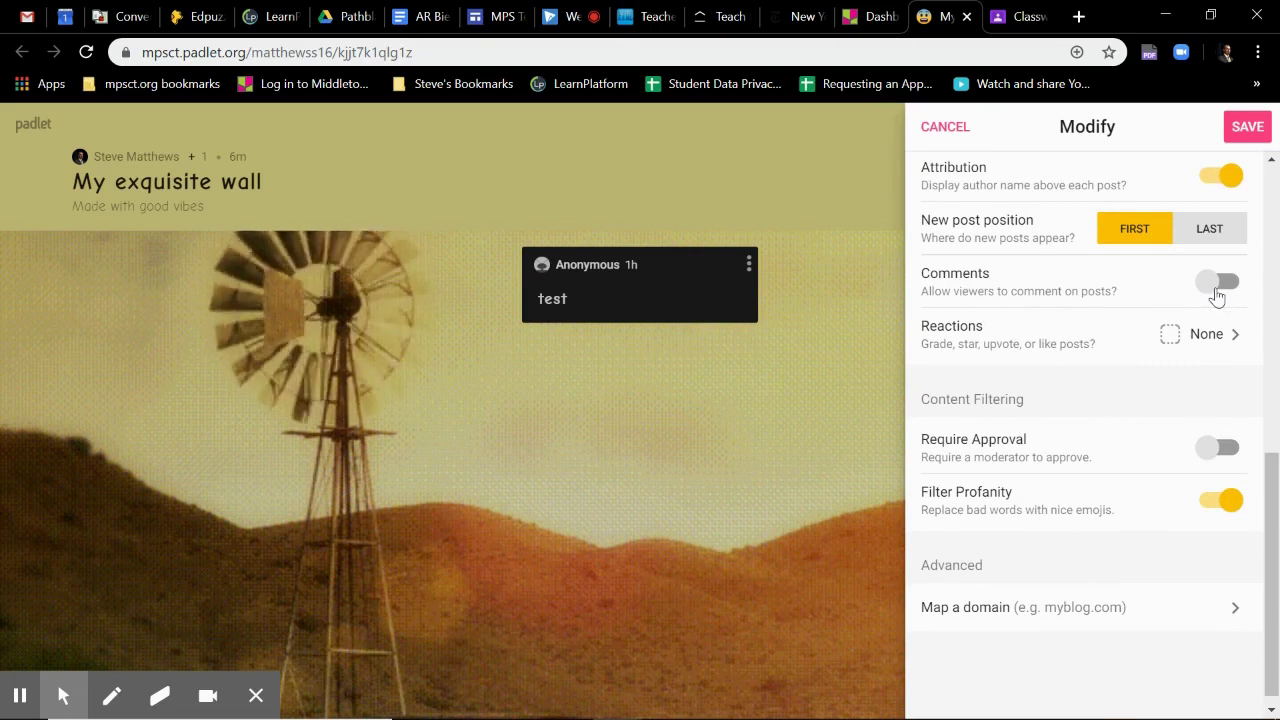
left_click(1217, 285)
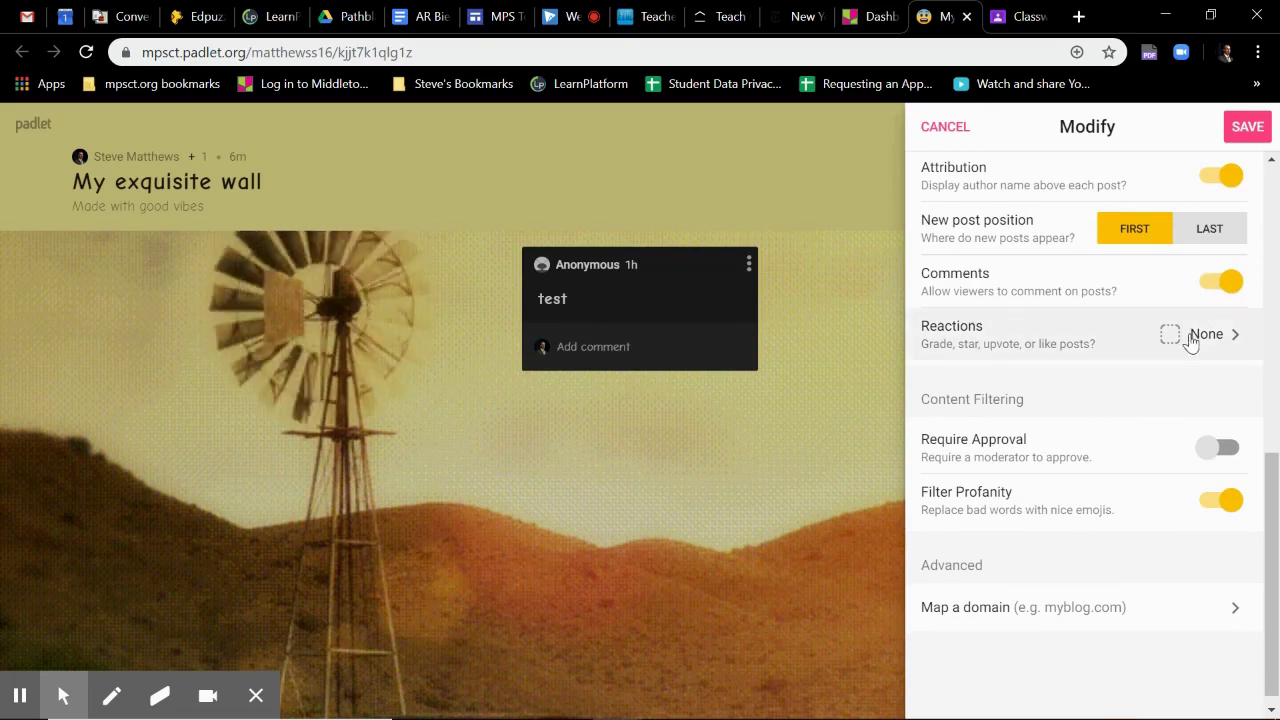
Review the available post reaction types and the content filtering settings.
left_click(1190, 340)
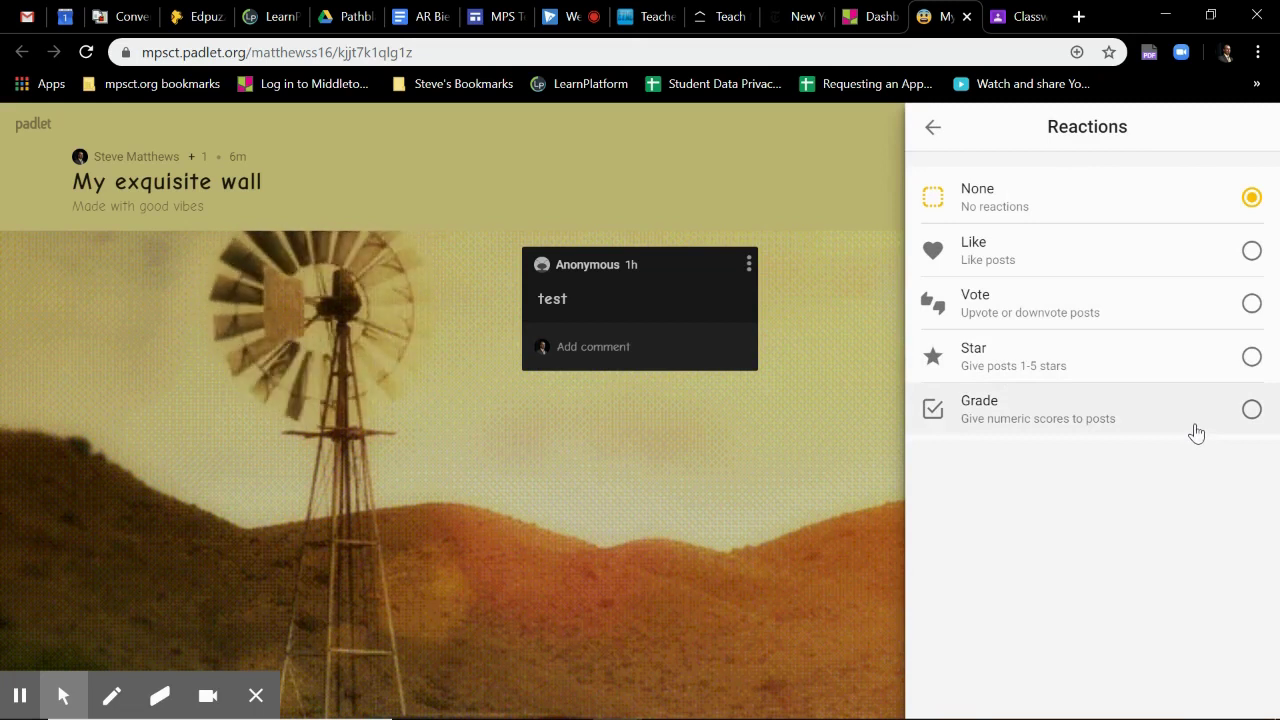
left_click(933, 127)
scroll(1190, 400, "down", 1)
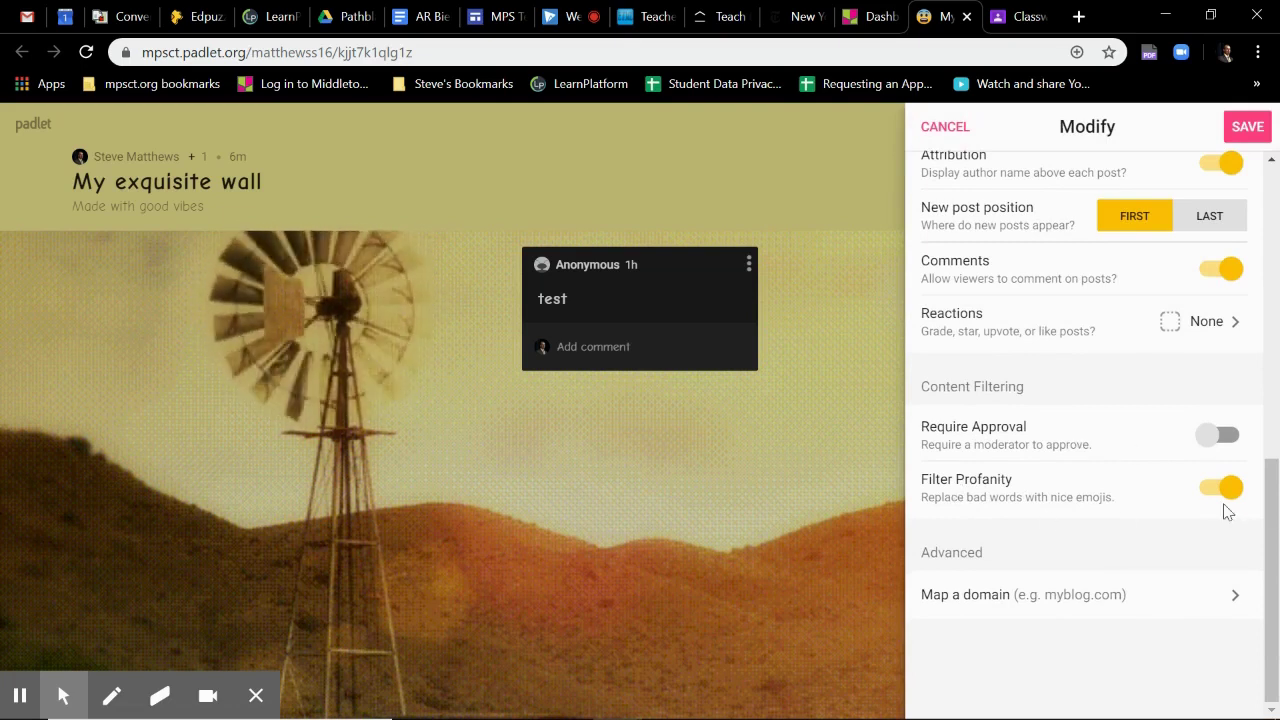
Save the modified padlet settings and close them.
scroll(1160, 440, "up", 4)
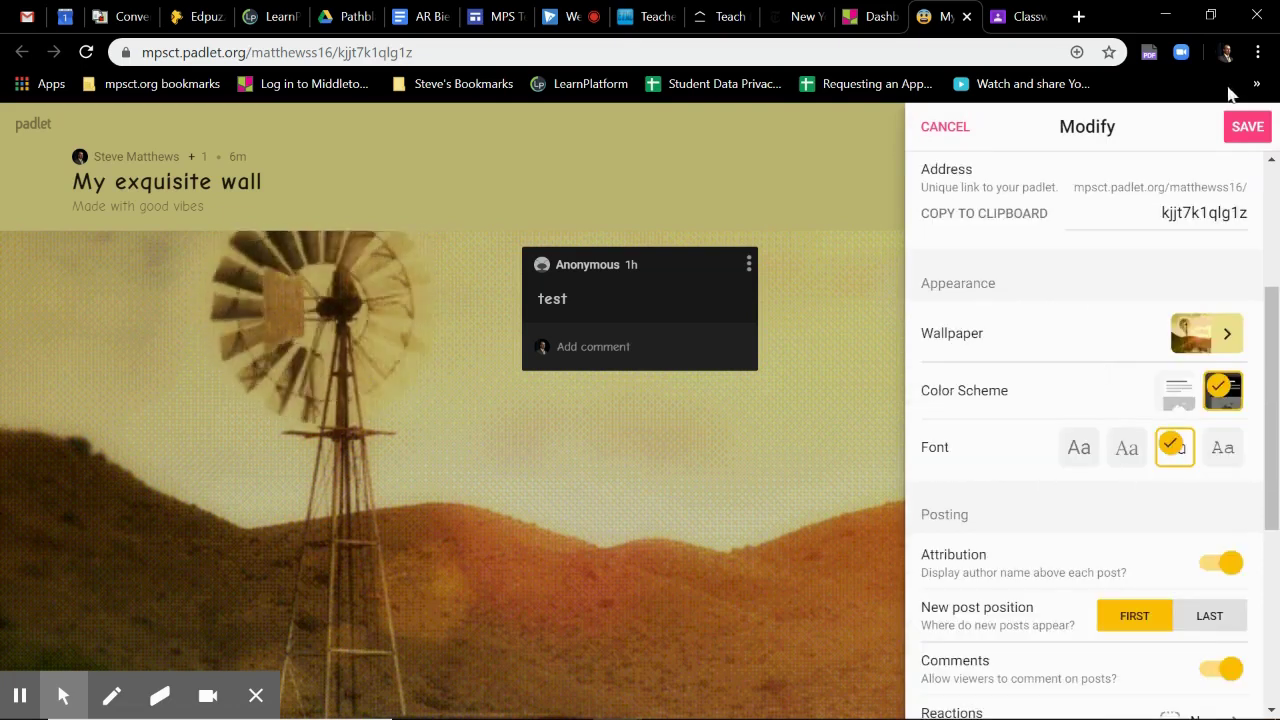
left_click(1250, 127)
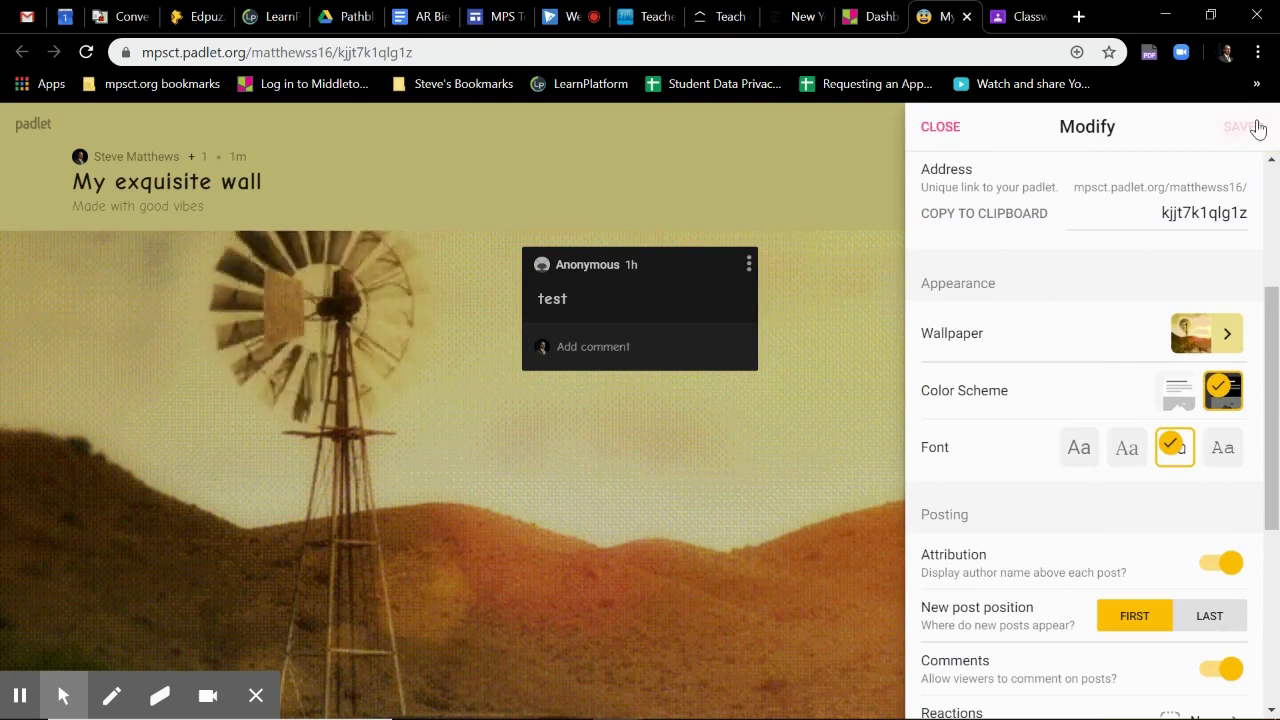
left_click(952, 128)
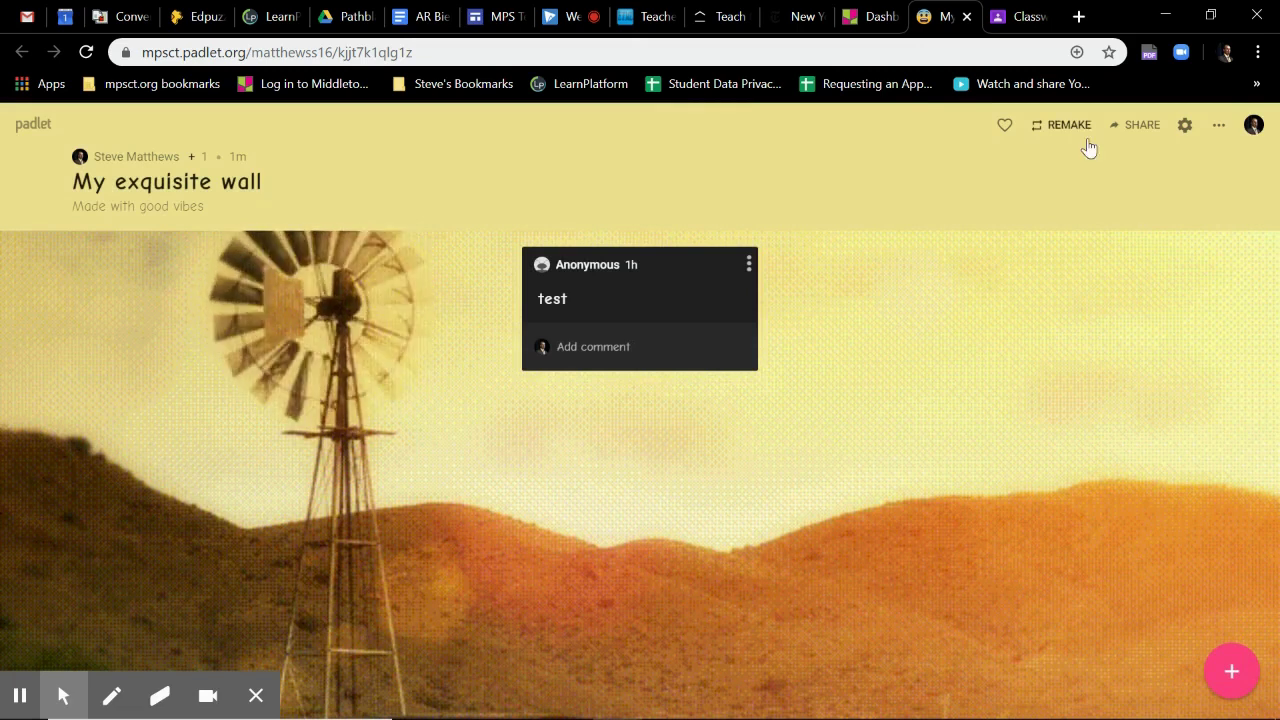
Open the padlet's sharing options and try adding a member found by searching for the person's username.
left_click(1150, 127)
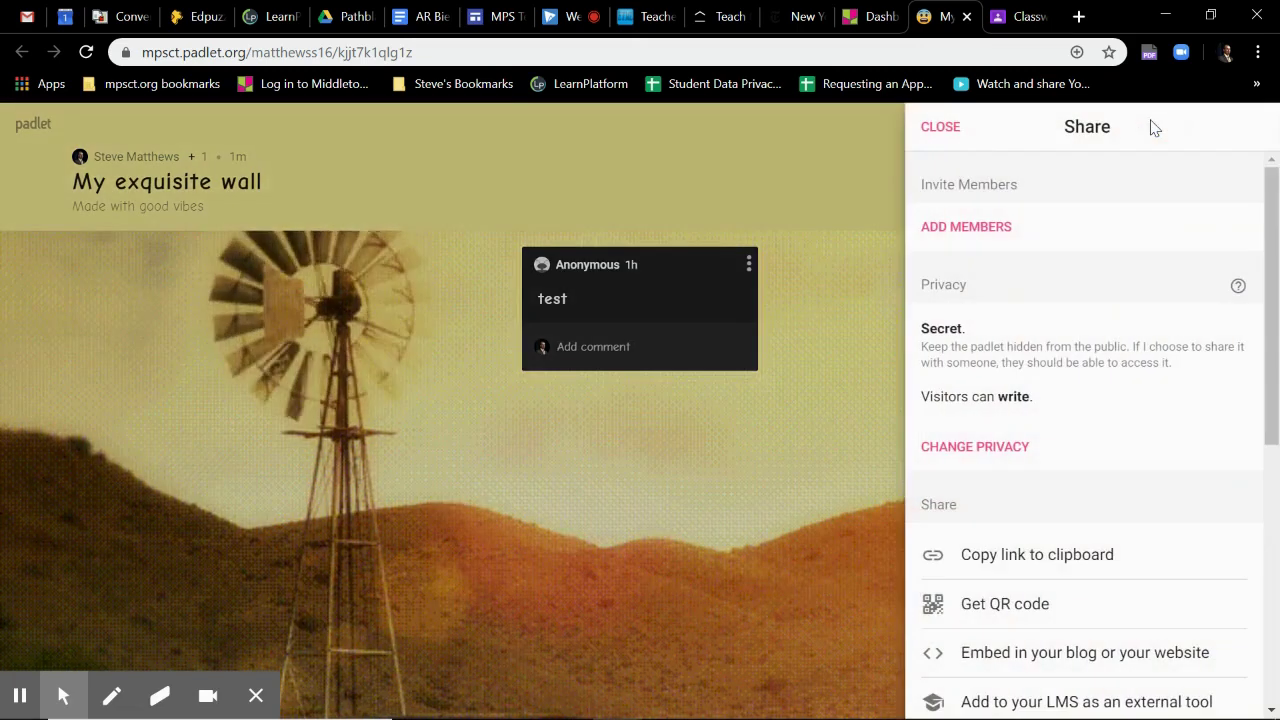
left_click(958, 232)
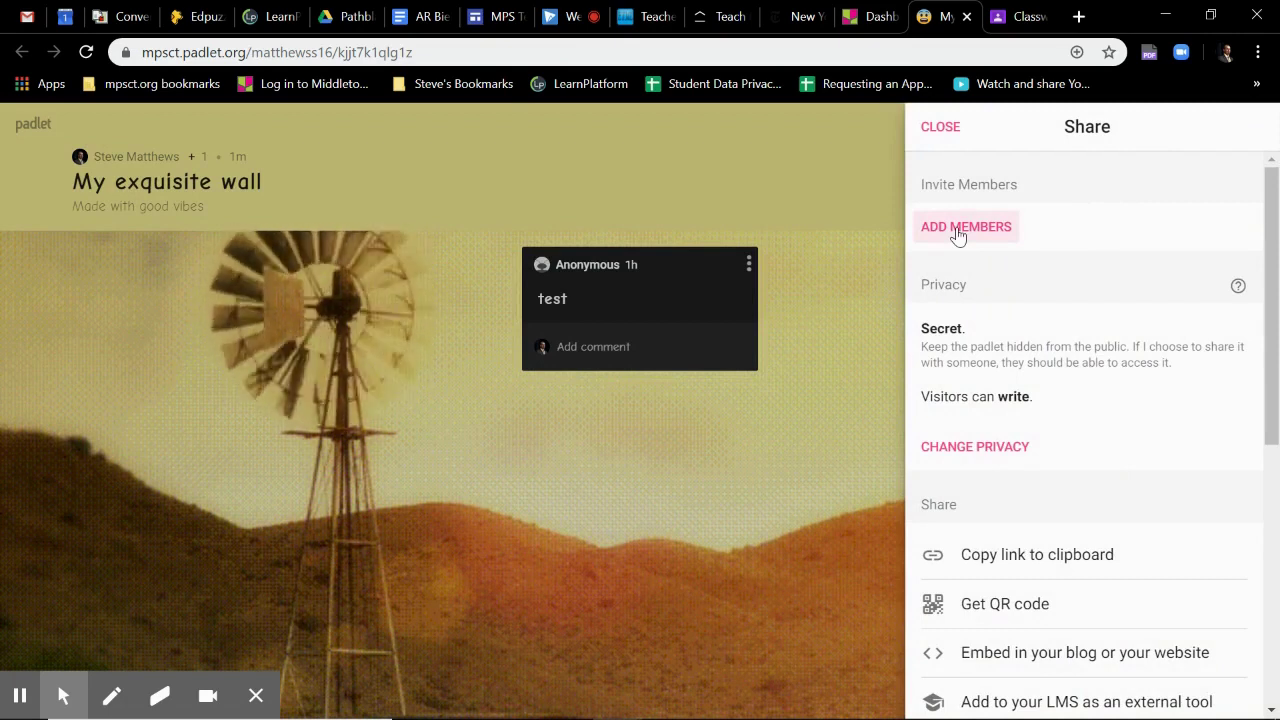
left_click(958, 230)
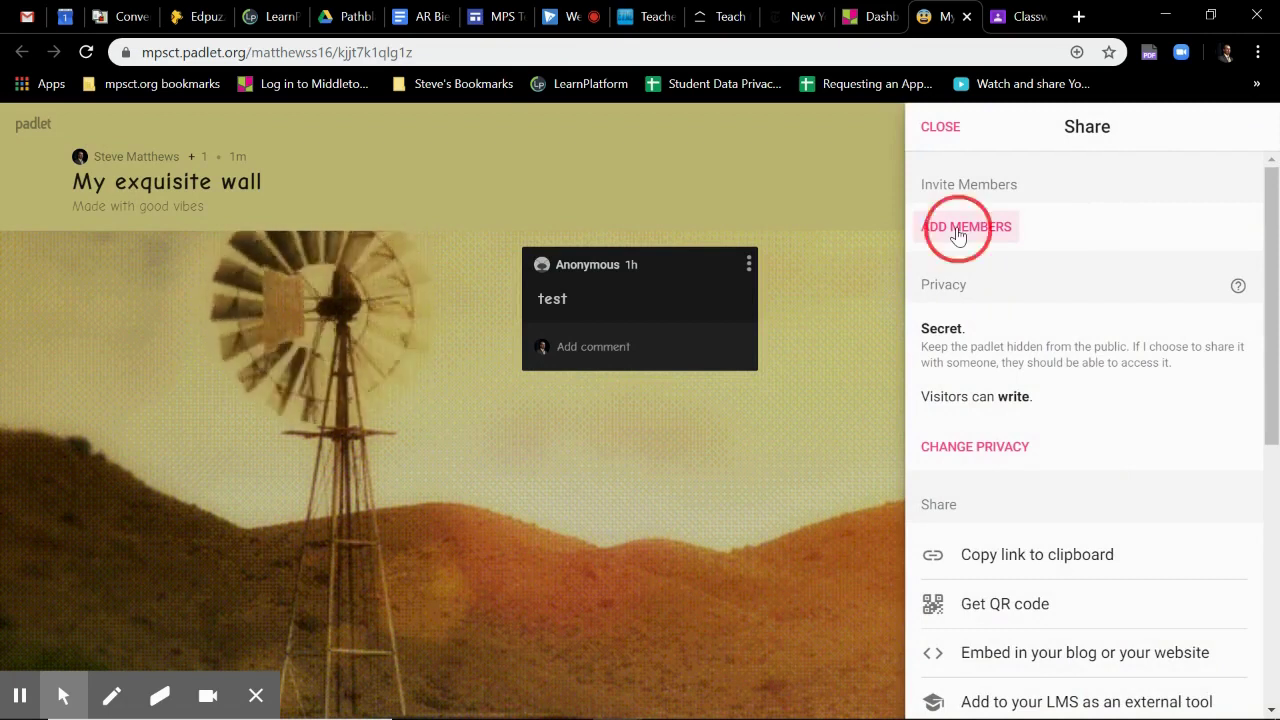
type("skott")
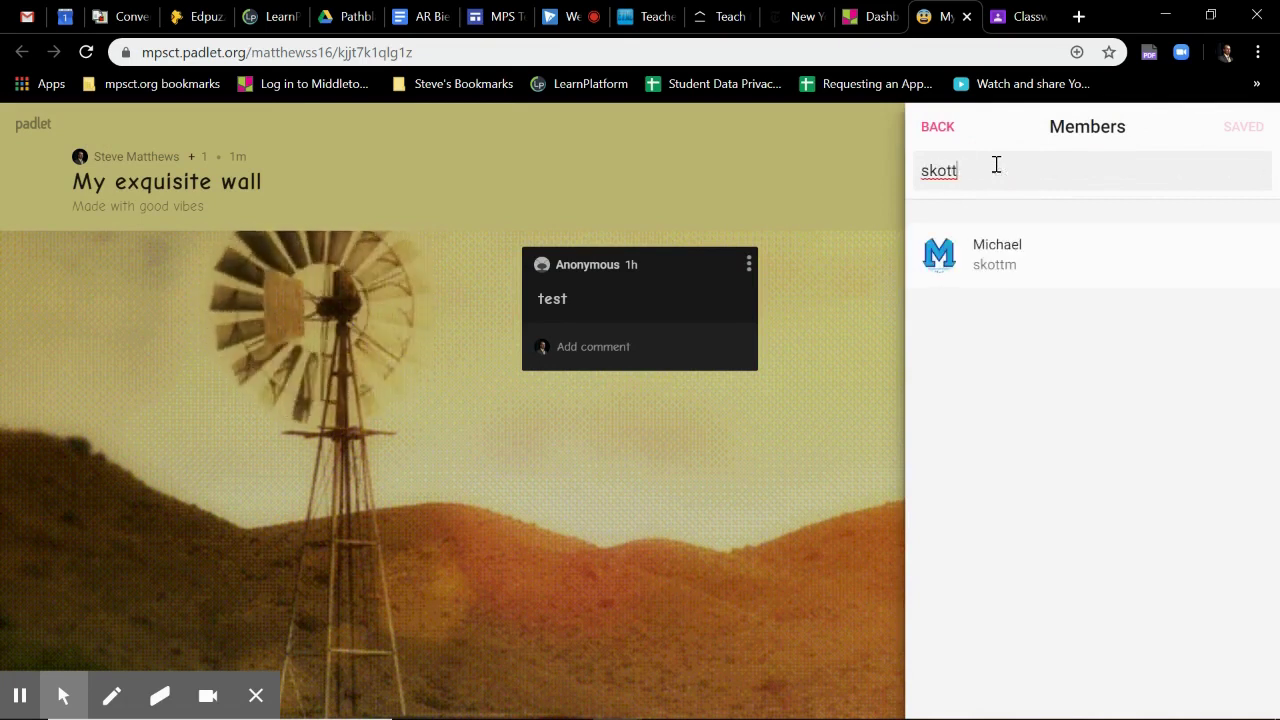
left_click(1030, 279)
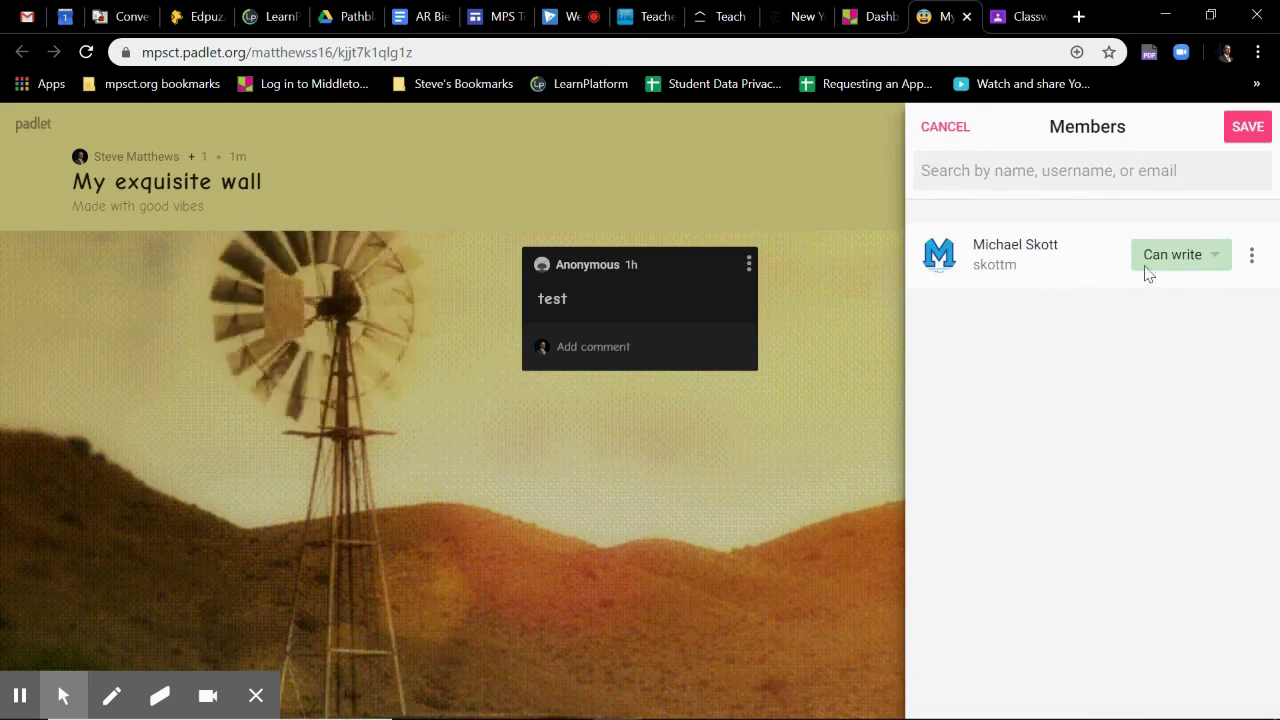
Review the permission levels available for the chosen member and leave the members list without saving.
left_click(1214, 256)
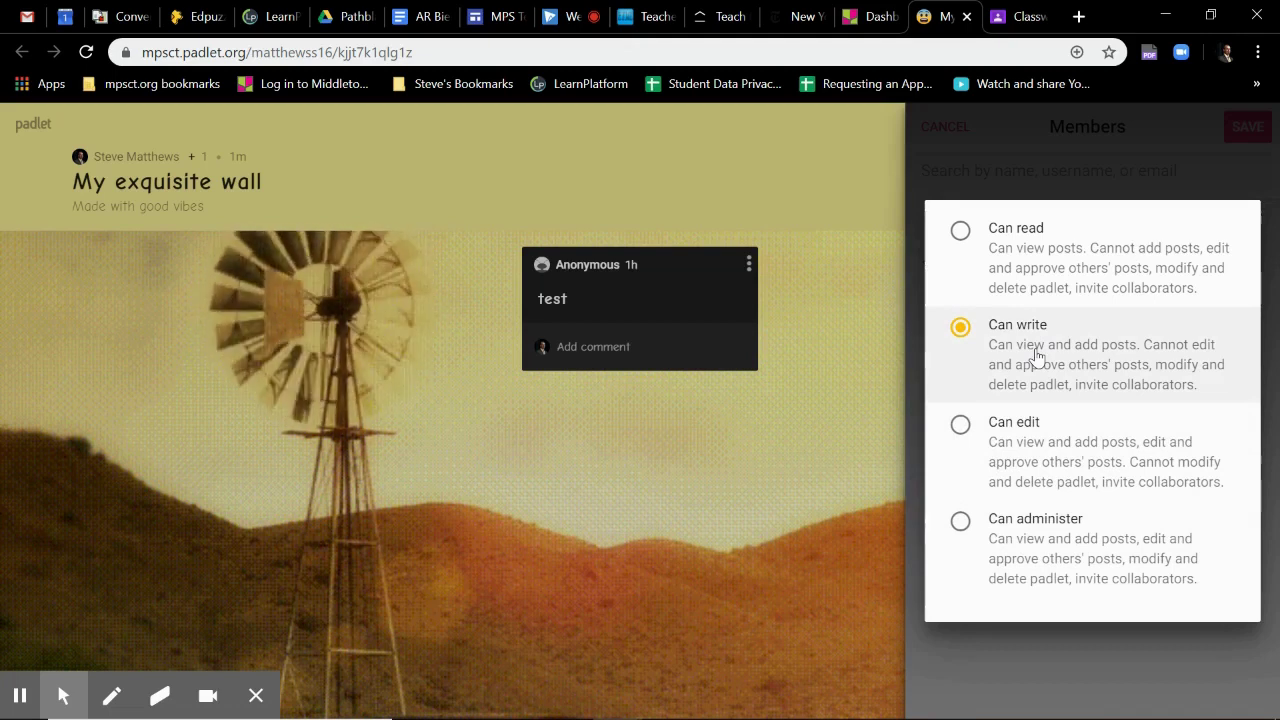
left_click(842, 371)
left_click(842, 371)
Reopen the sharing options and try the Org wide, Password and Private privacy levels, returning to Secret.
left_click(1145, 132)
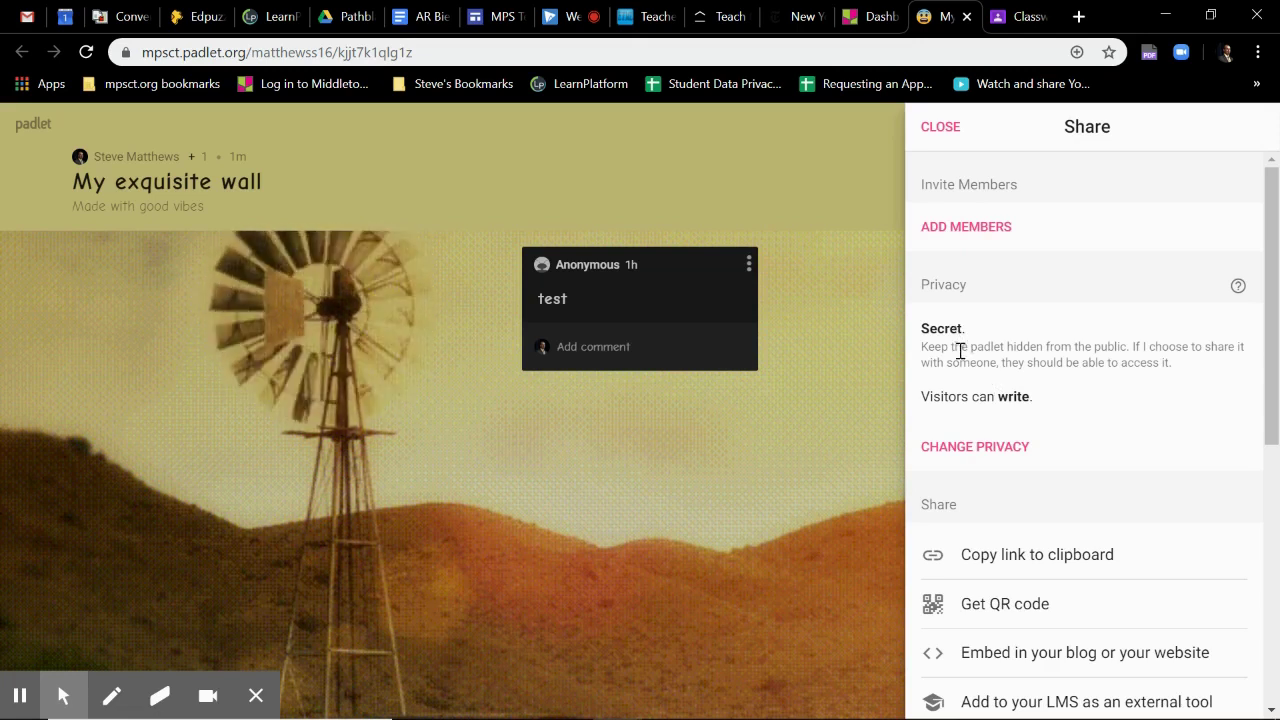
left_click(982, 446)
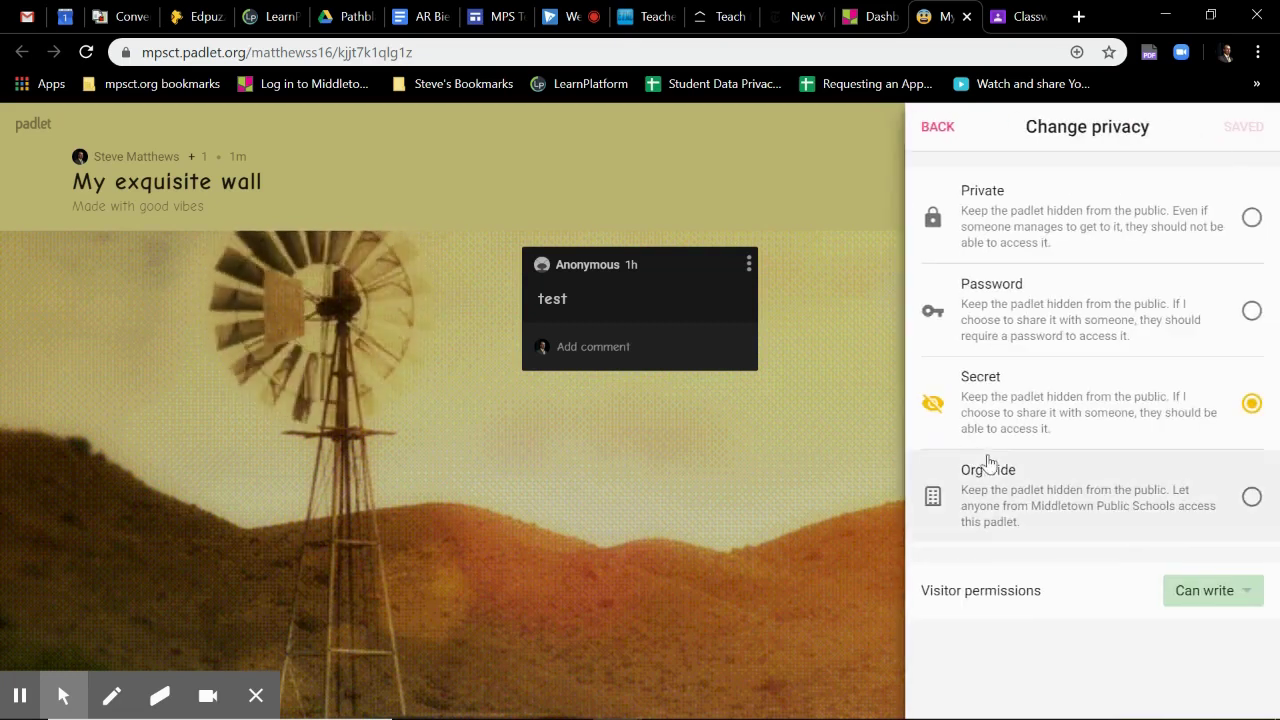
left_click(1089, 502)
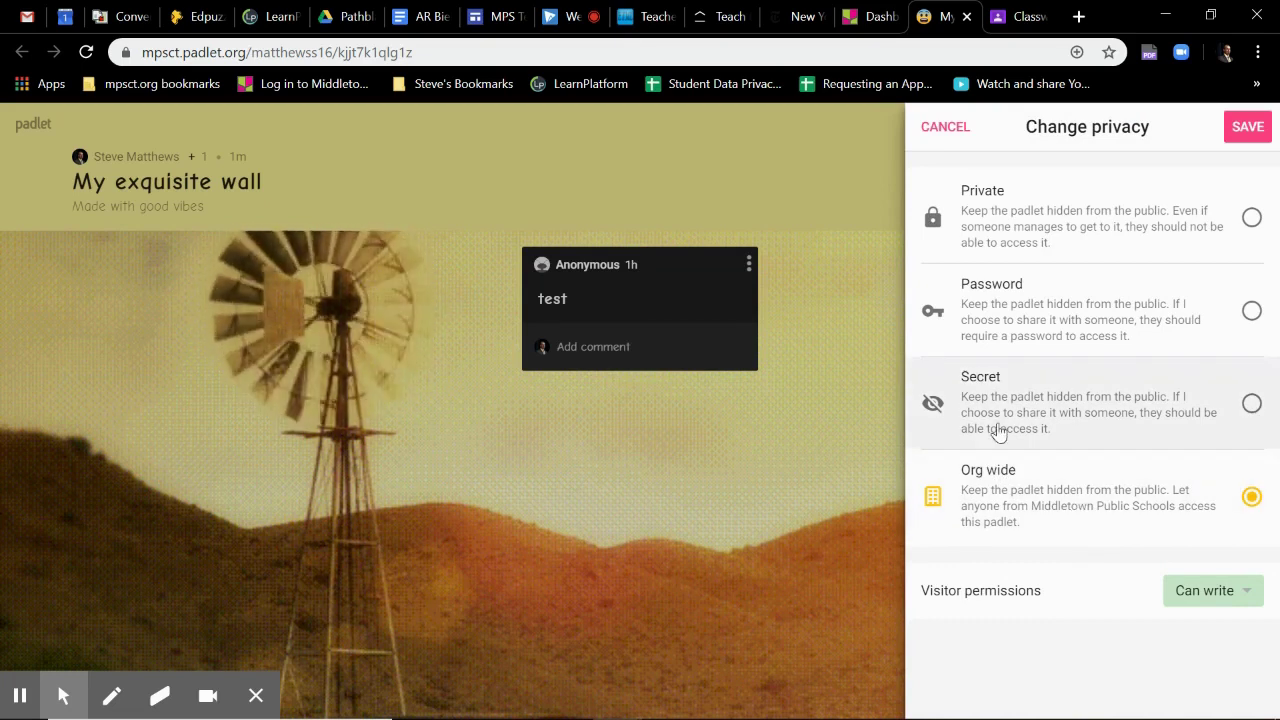
left_click(1088, 420)
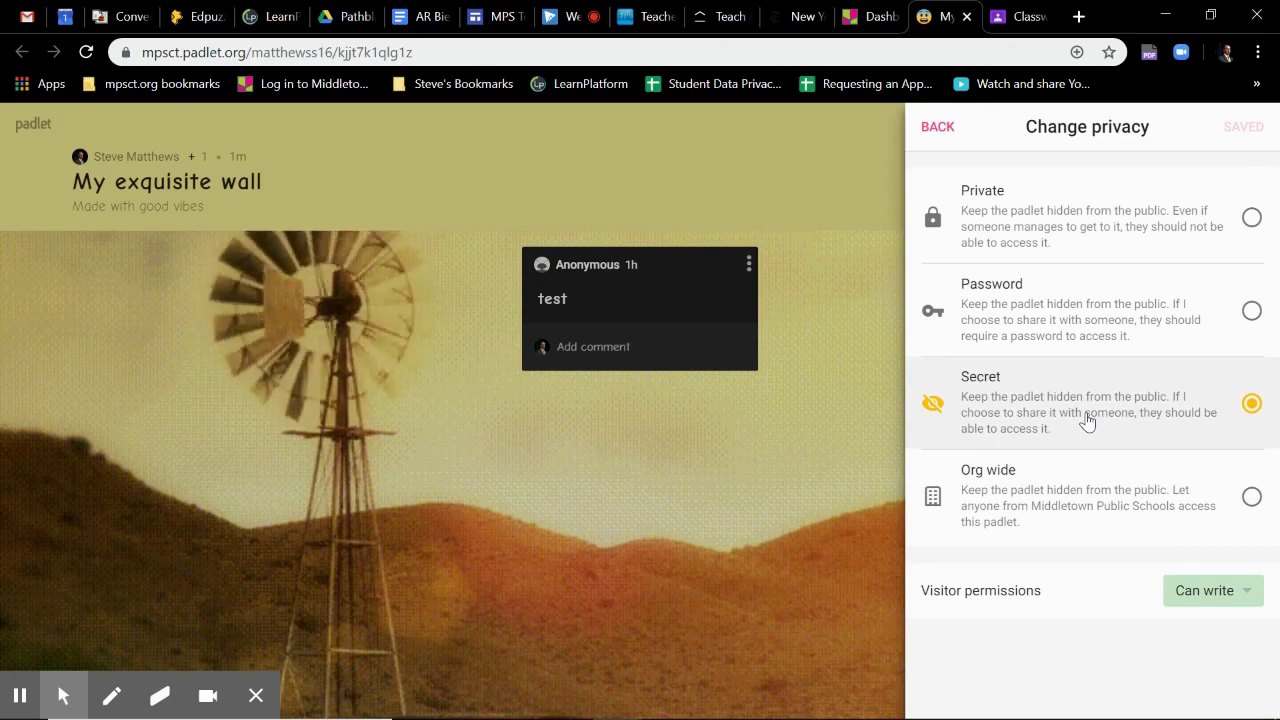
left_click(1158, 318)
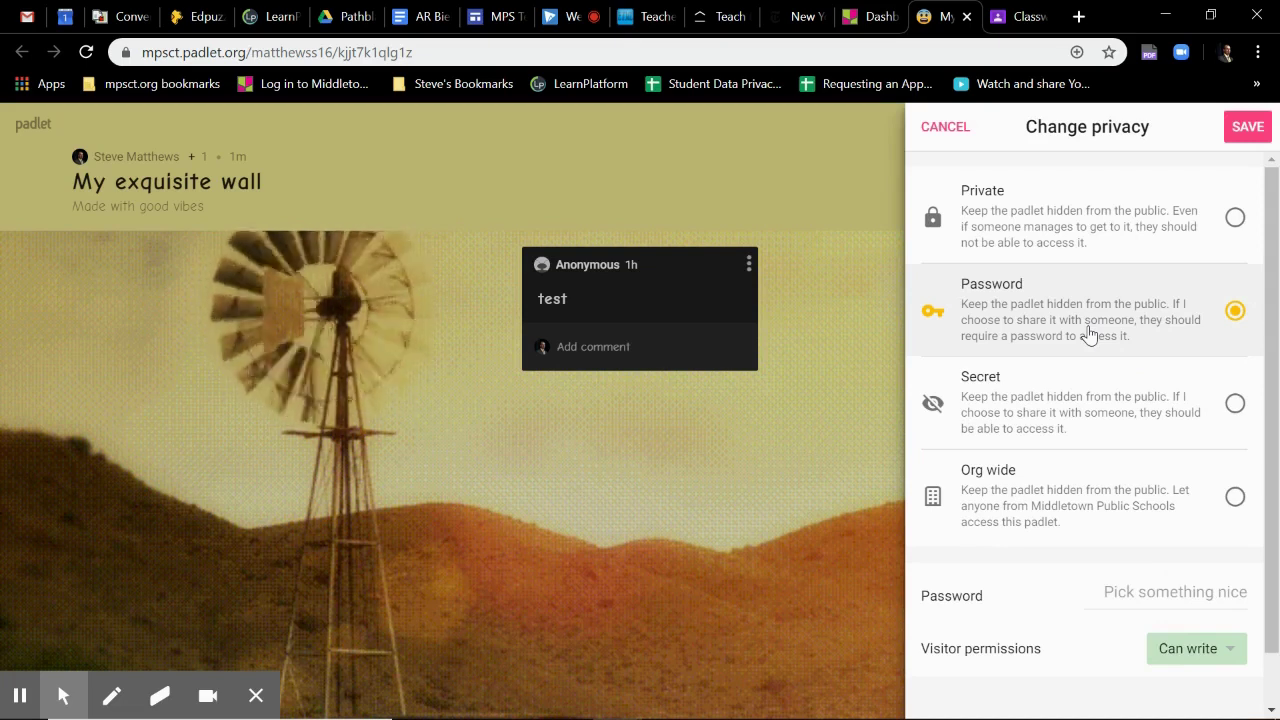
left_click(1125, 252)
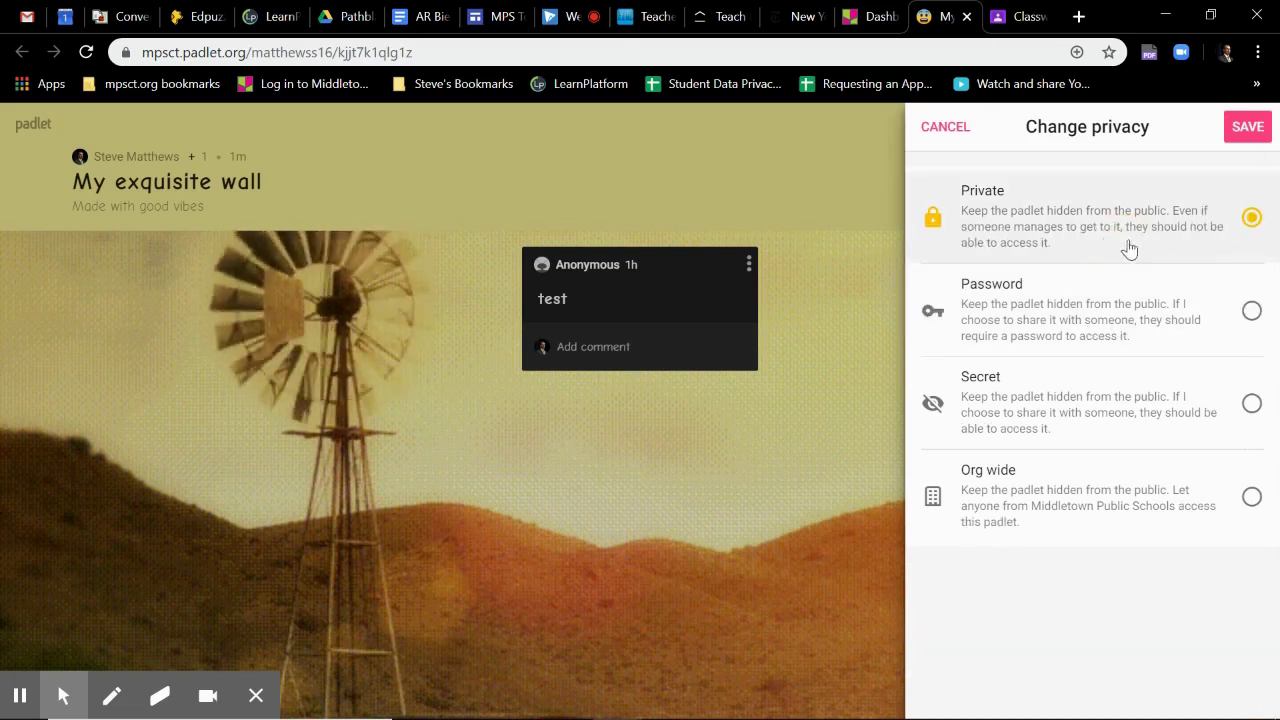
left_click(1090, 405)
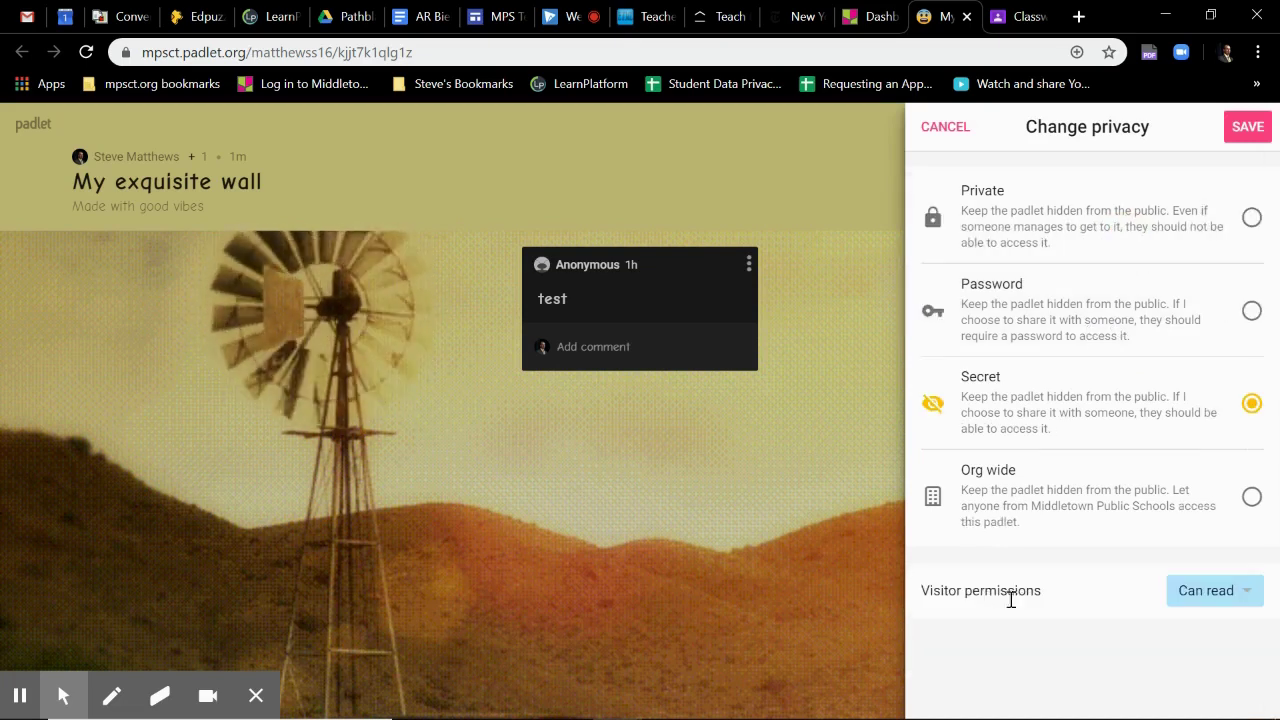
Set the visitor permissions for the Secret padlet to Can write.
left_click(1203, 598)
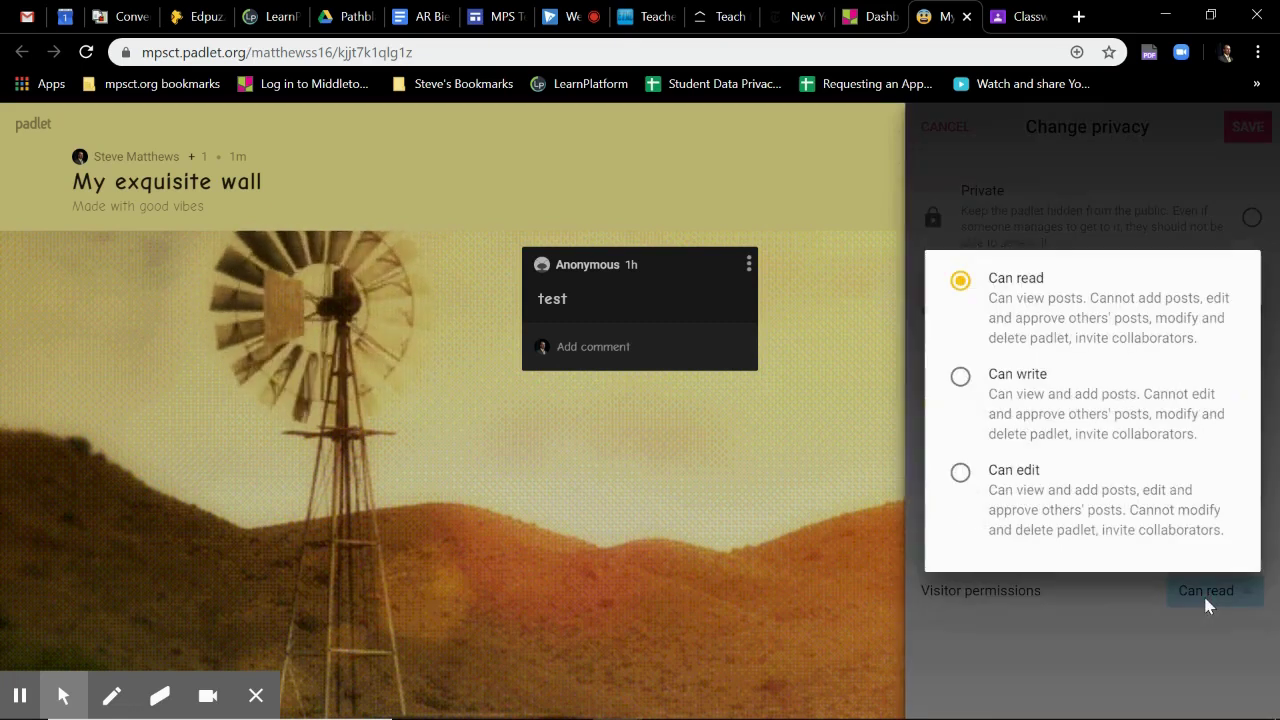
left_click(1088, 440)
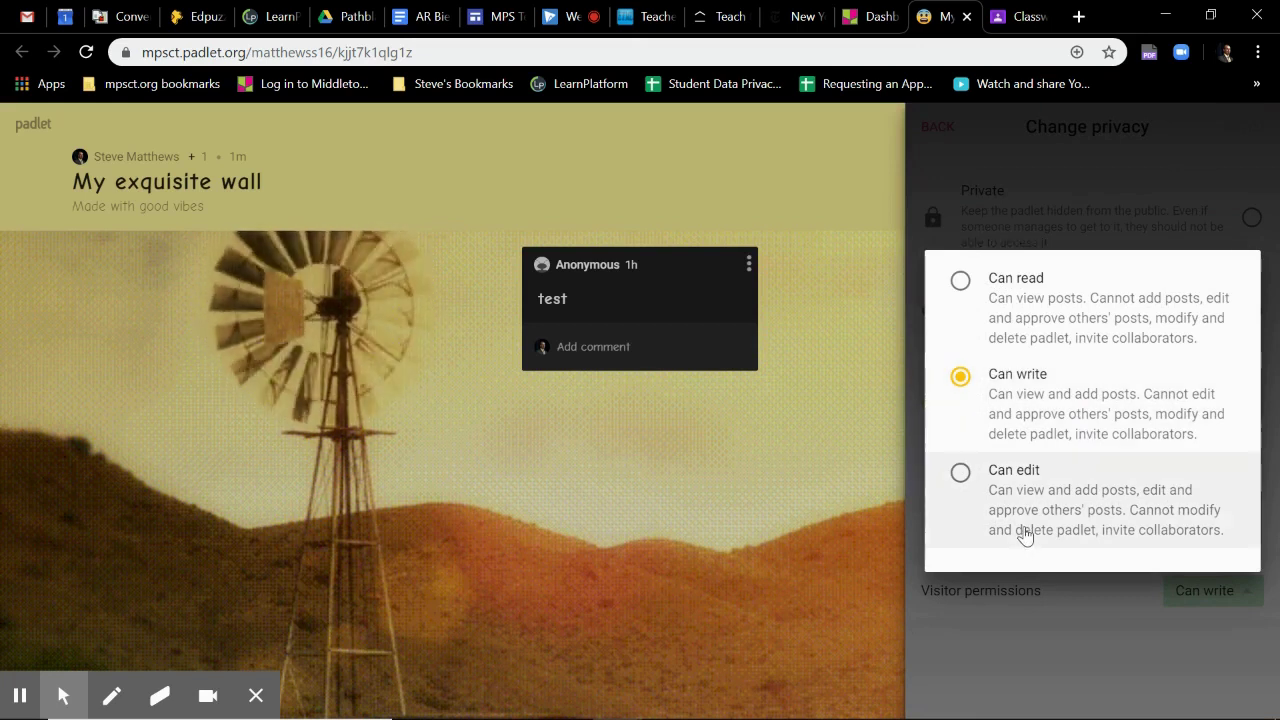
left_click(1238, 440)
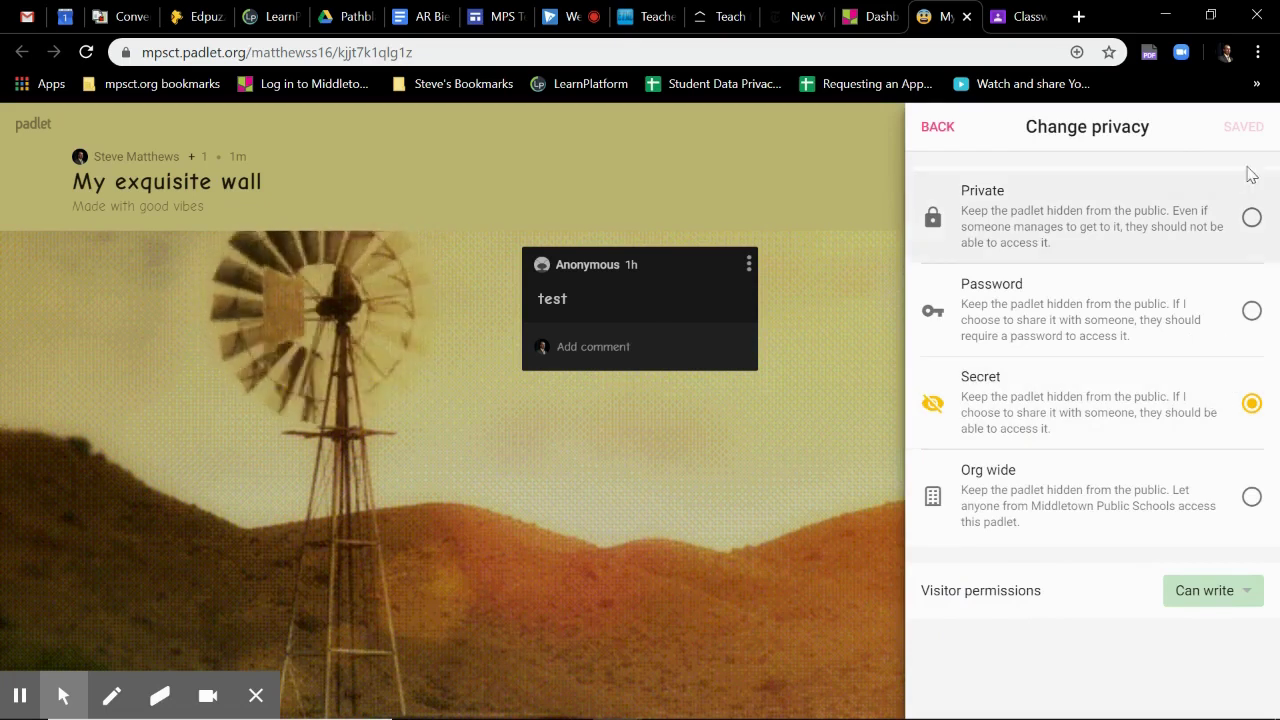
Return from the privacy settings to the sharing options and copy the padlet's link to the clipboard.
left_click(937, 127)
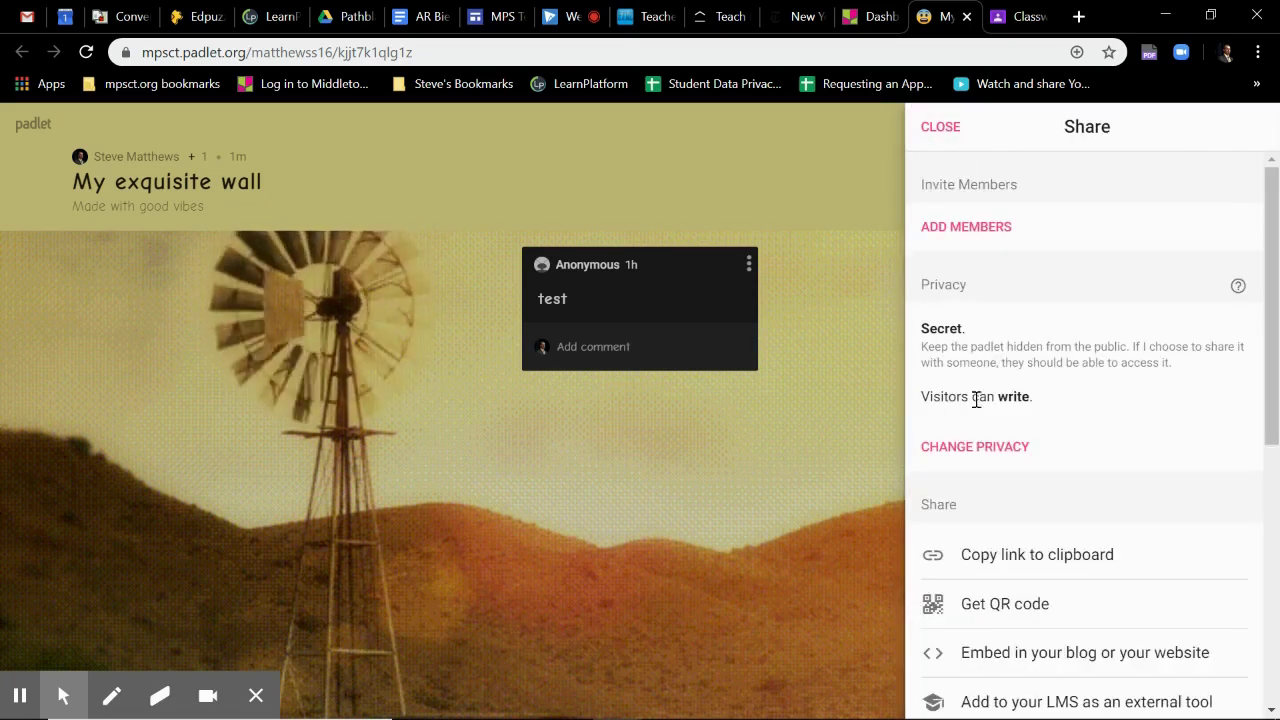
scroll(1000, 440, "down", 1)
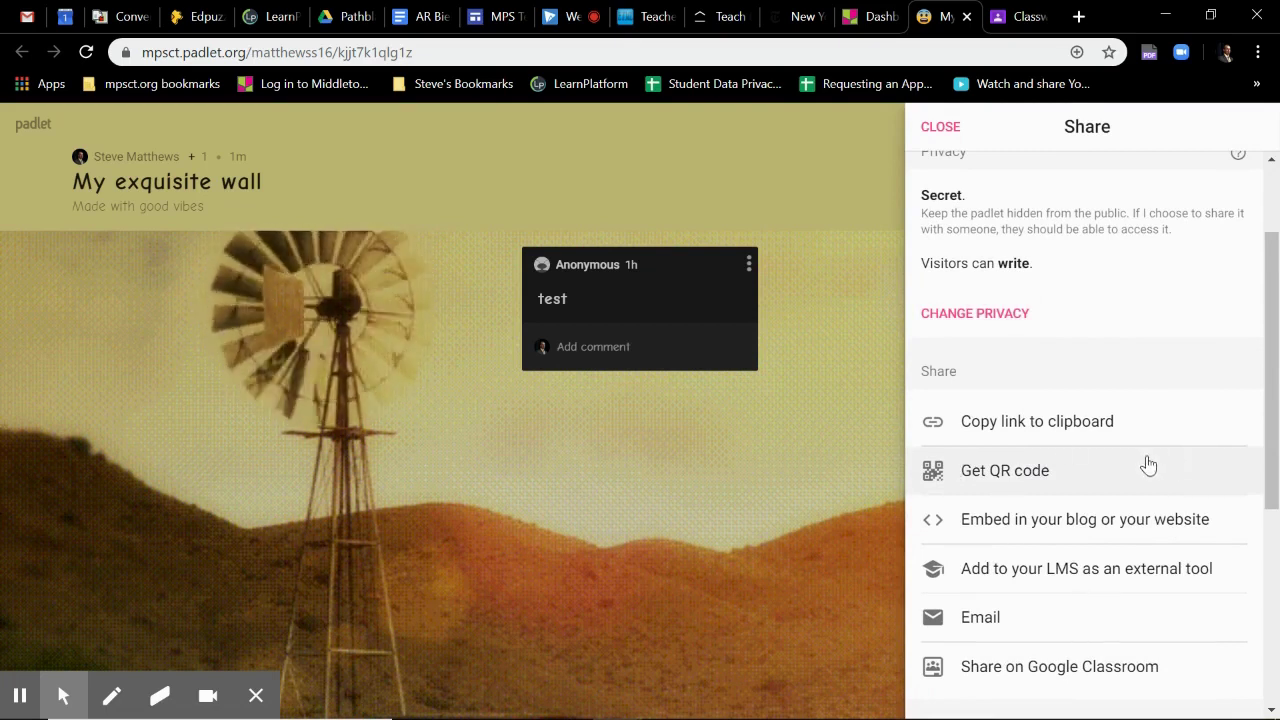
left_click(1030, 438)
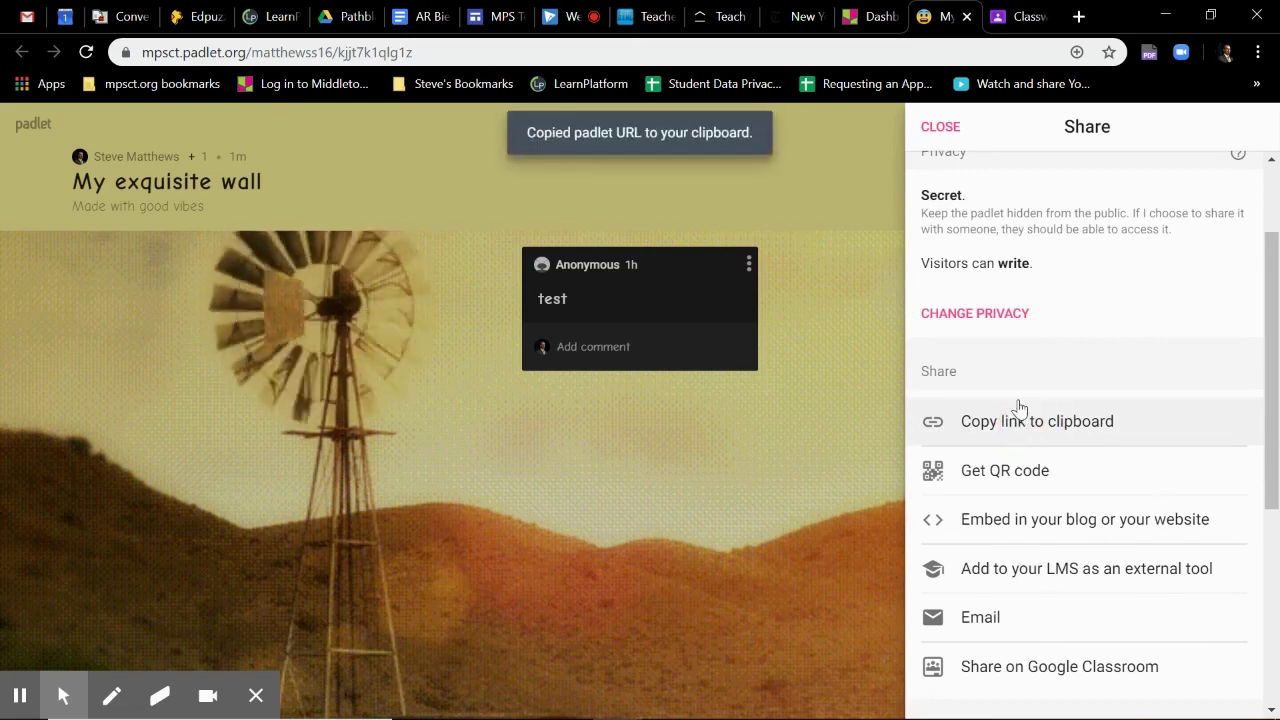
Share the padlet on Google Classroom with the Distance Learning Test Class, using the Make an announcement action.
scroll(1143, 425, "down", 3)
left_click(993, 409)
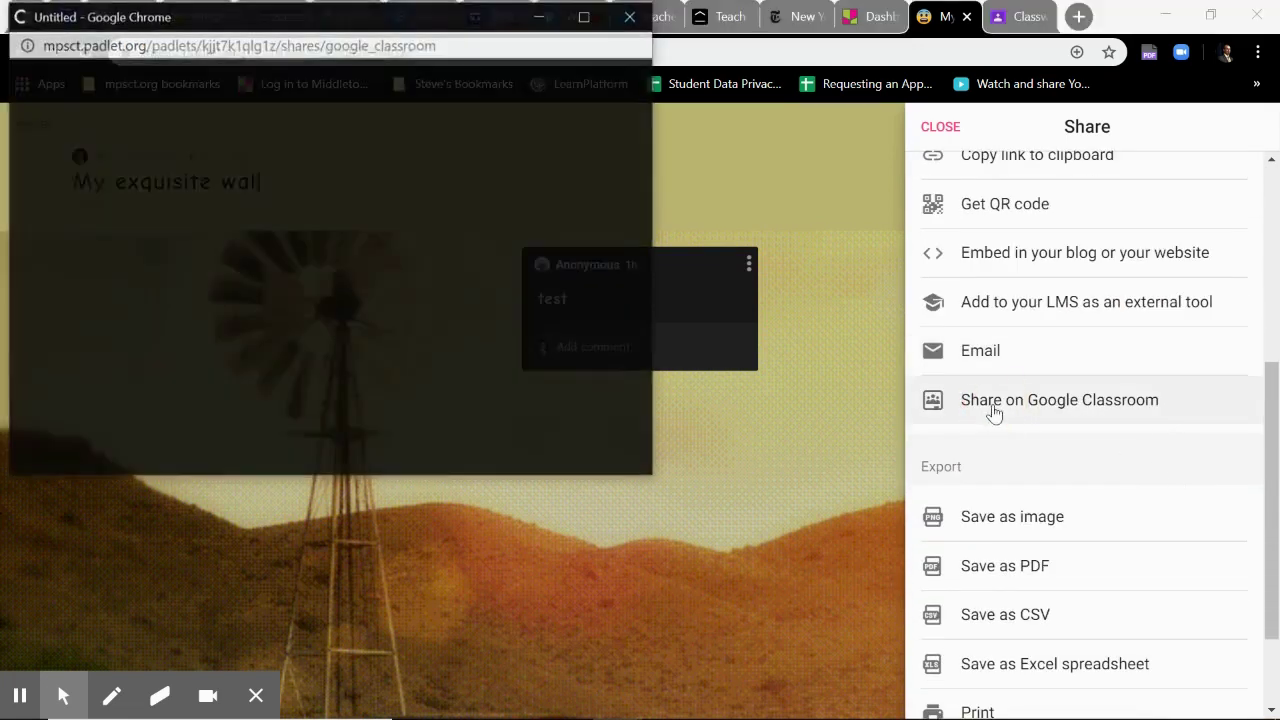
left_click(305, 224)
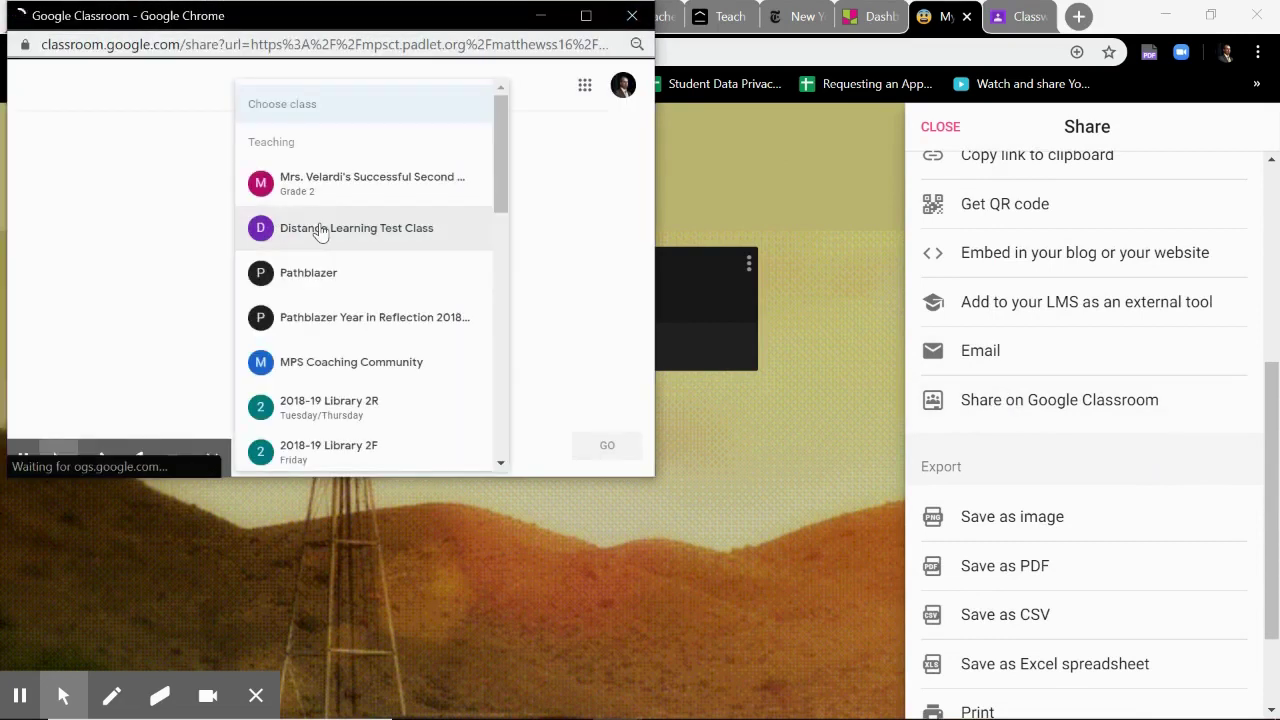
left_click(393, 230)
left_click(372, 293)
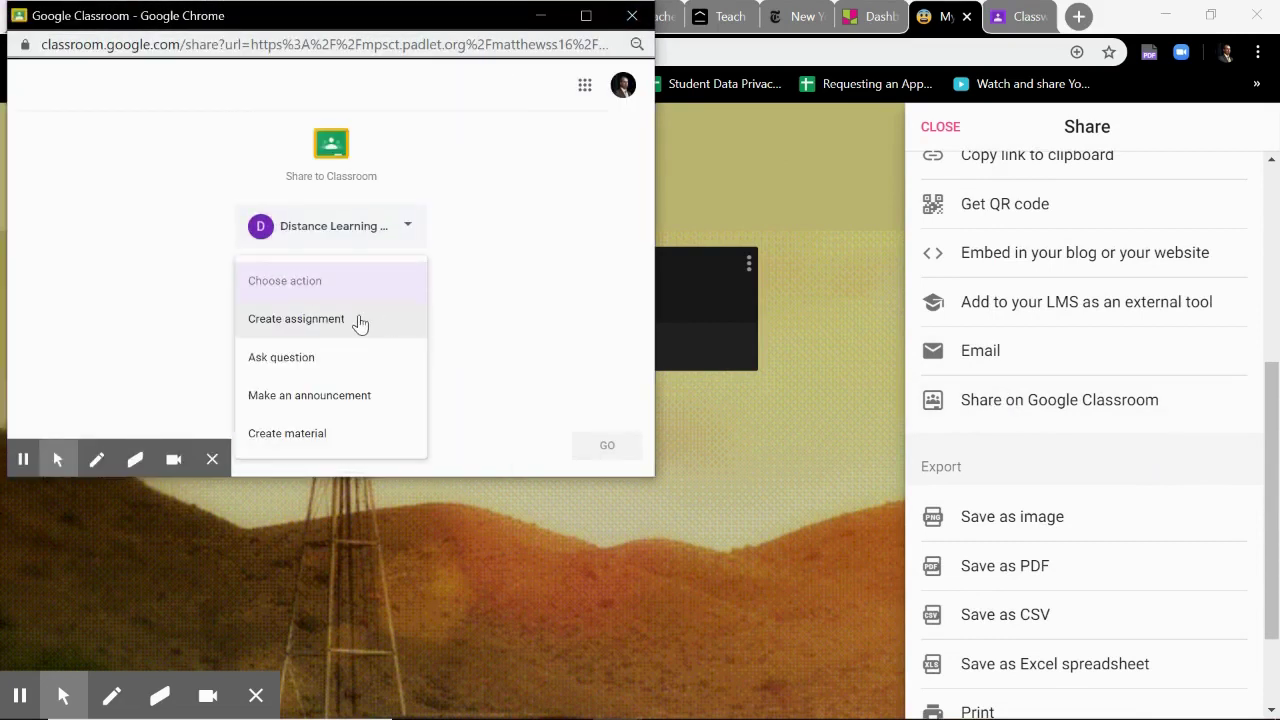
left_click(345, 397)
left_click(594, 444)
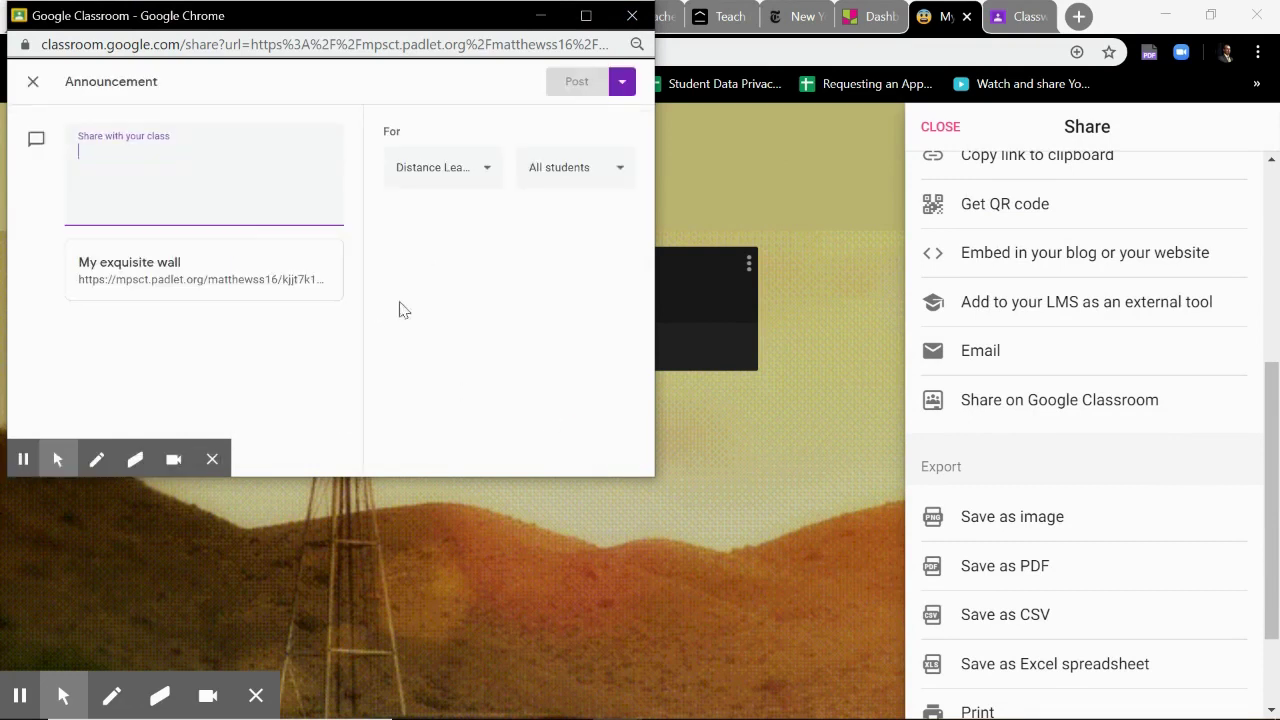
Post the announcement "Check this out!" to all students of the Distance Learning Test Class and close the Classroom window.
type("Check this out!")
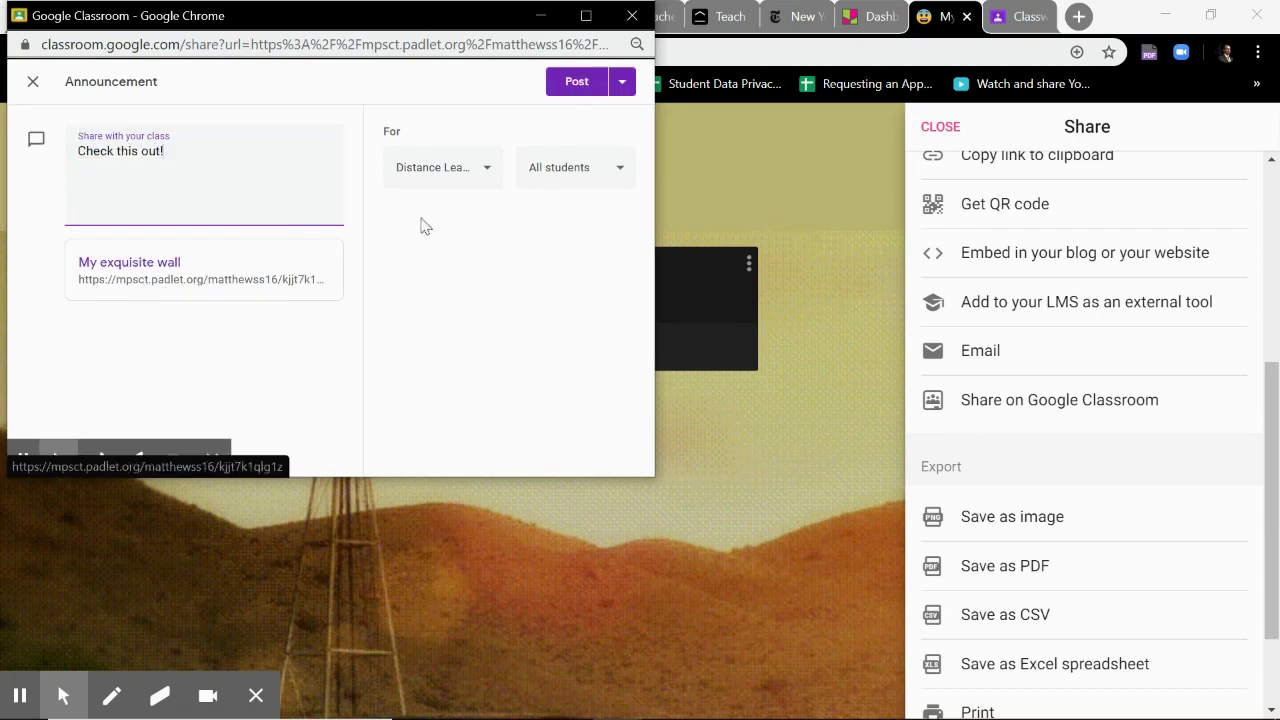
left_click(487, 168)
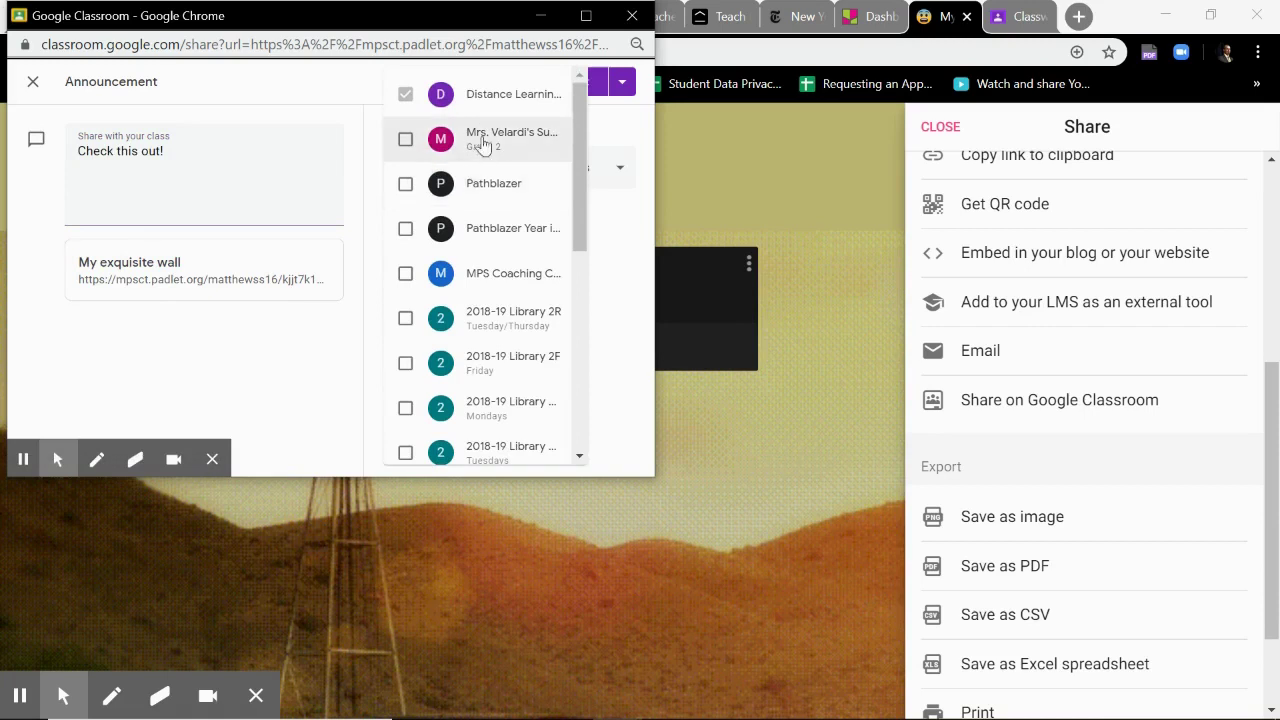
left_click(491, 92)
left_click(606, 206)
left_click(595, 172)
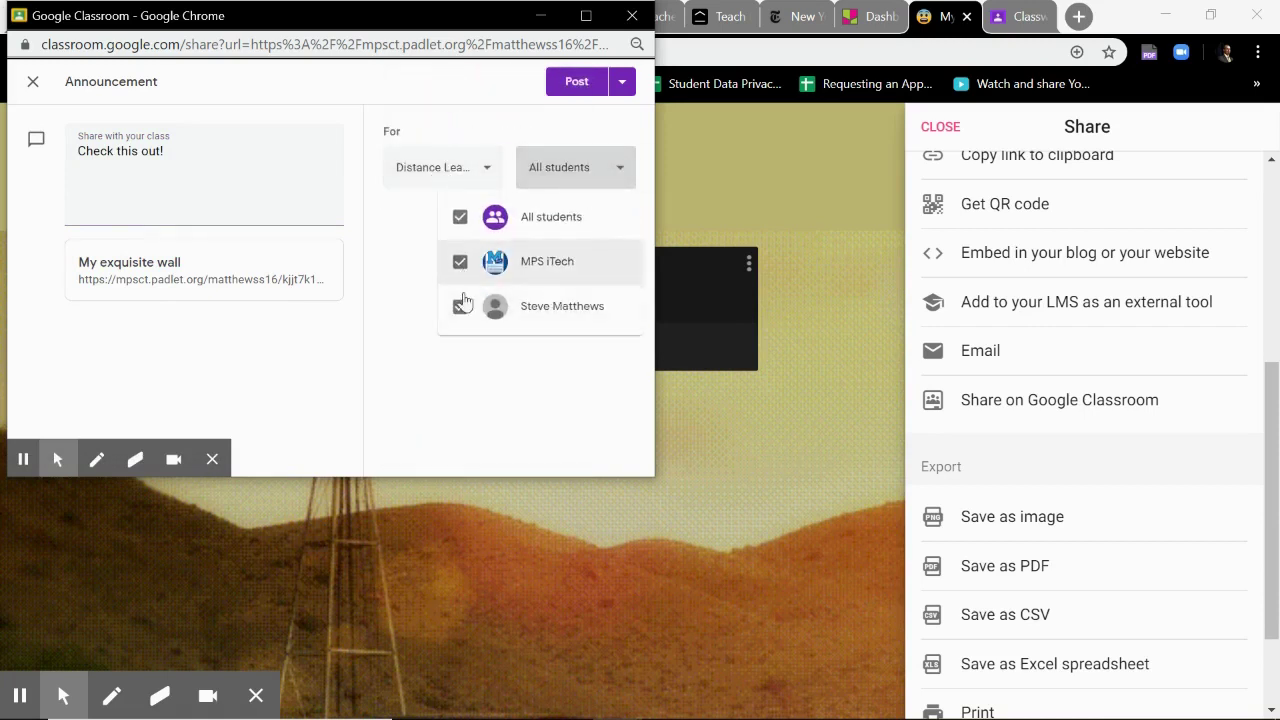
left_click(470, 350)
left_click(580, 86)
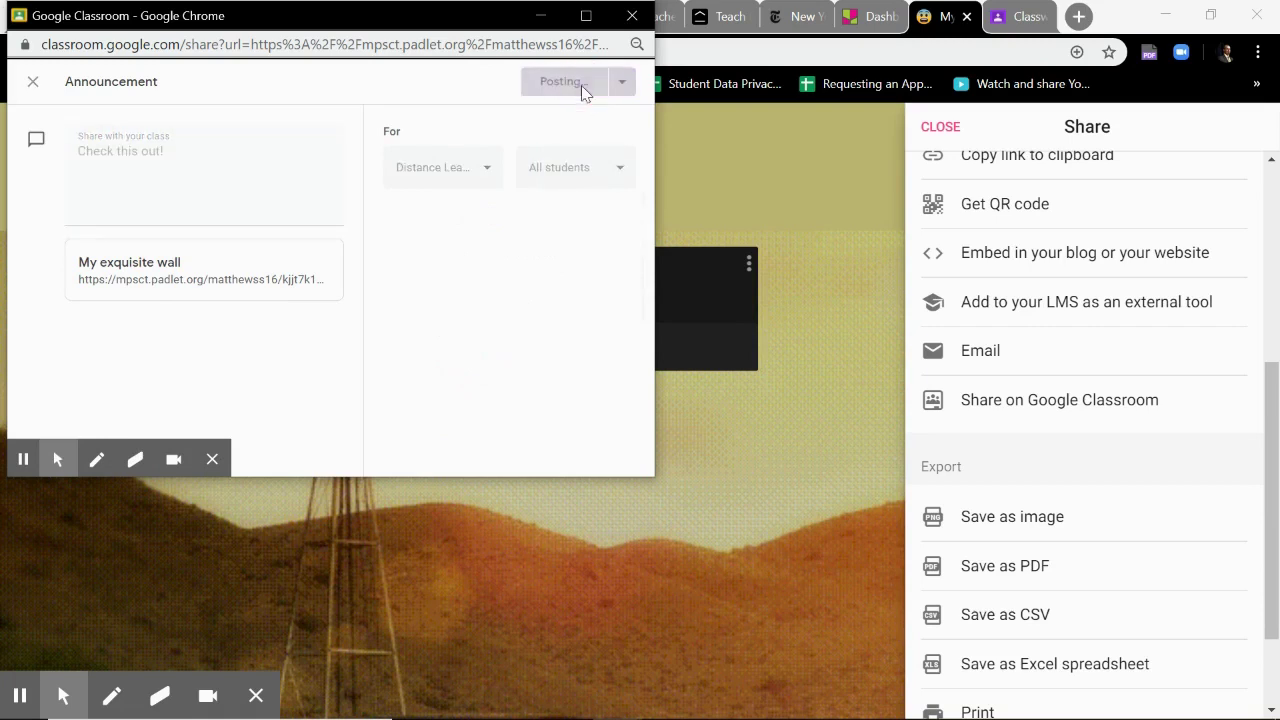
left_click(631, 16)
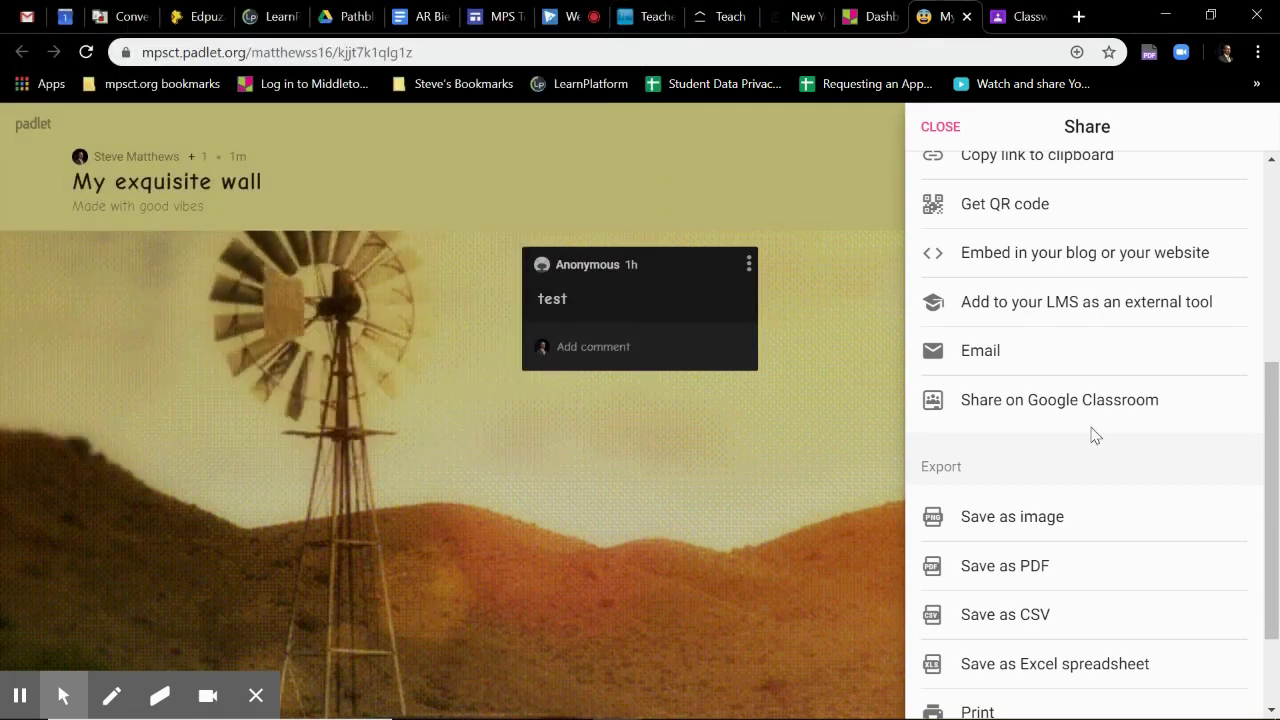
Review the padlet's export and print options and close the sharing options.
scroll(1110, 438, "down", 2)
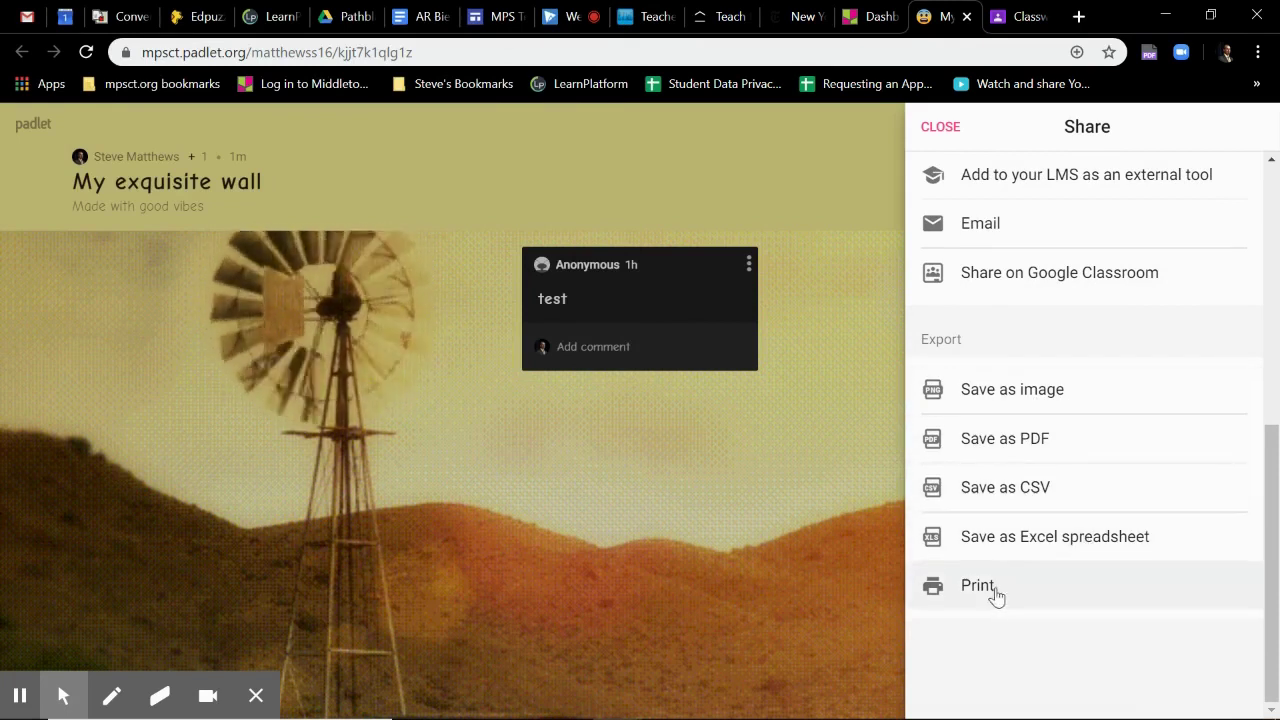
left_click(940, 127)
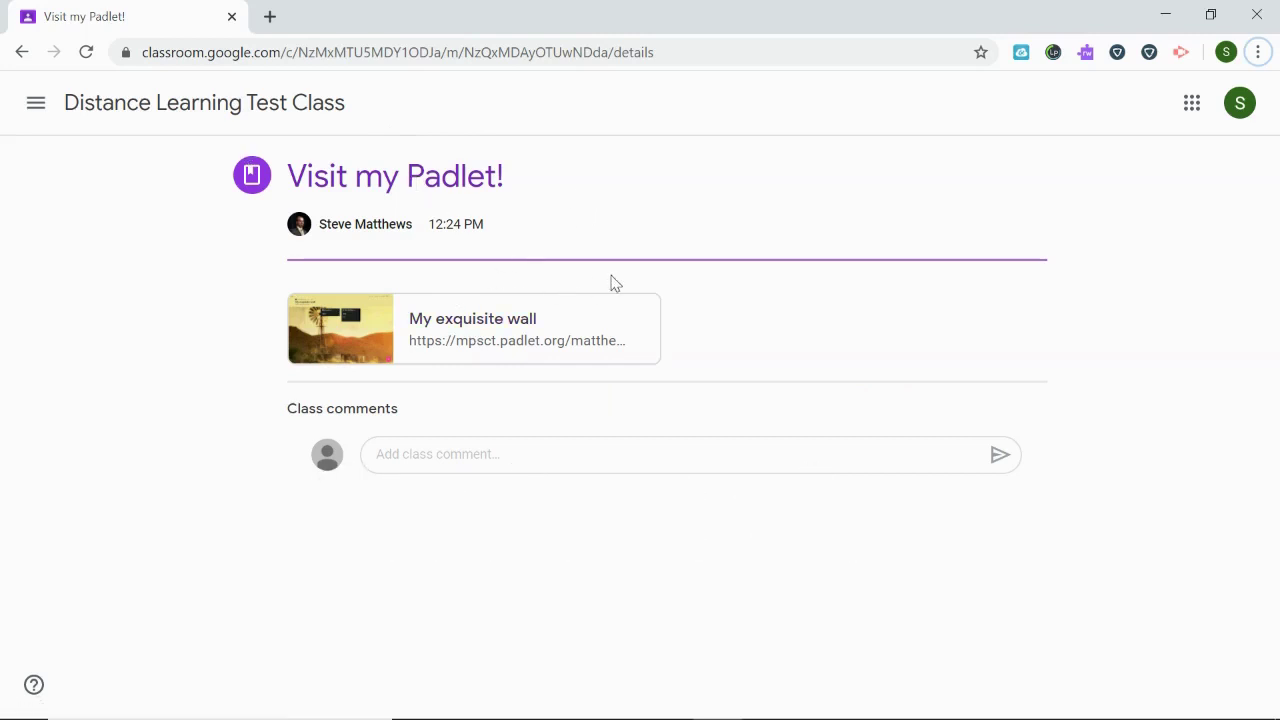
Open My exquisite wall from the student's "Visit my Padlet!" class material, and start and discard a blank post.
left_click(473, 331)
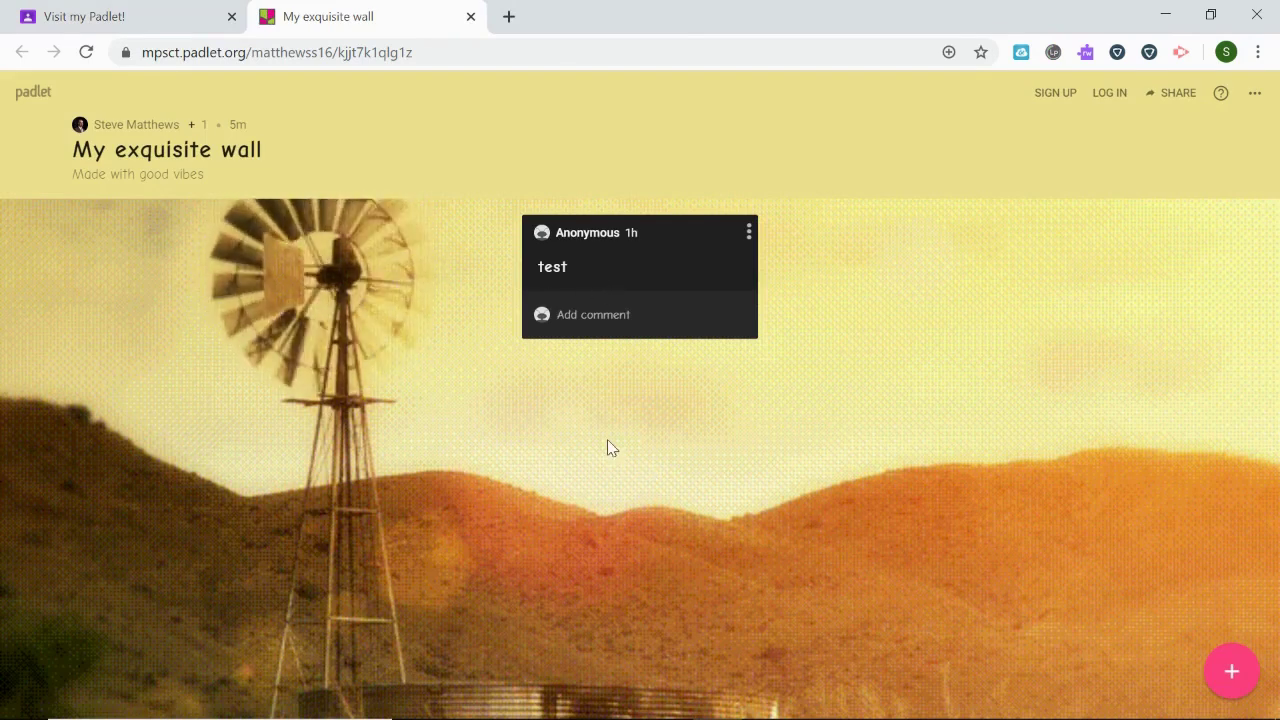
left_click(1237, 676)
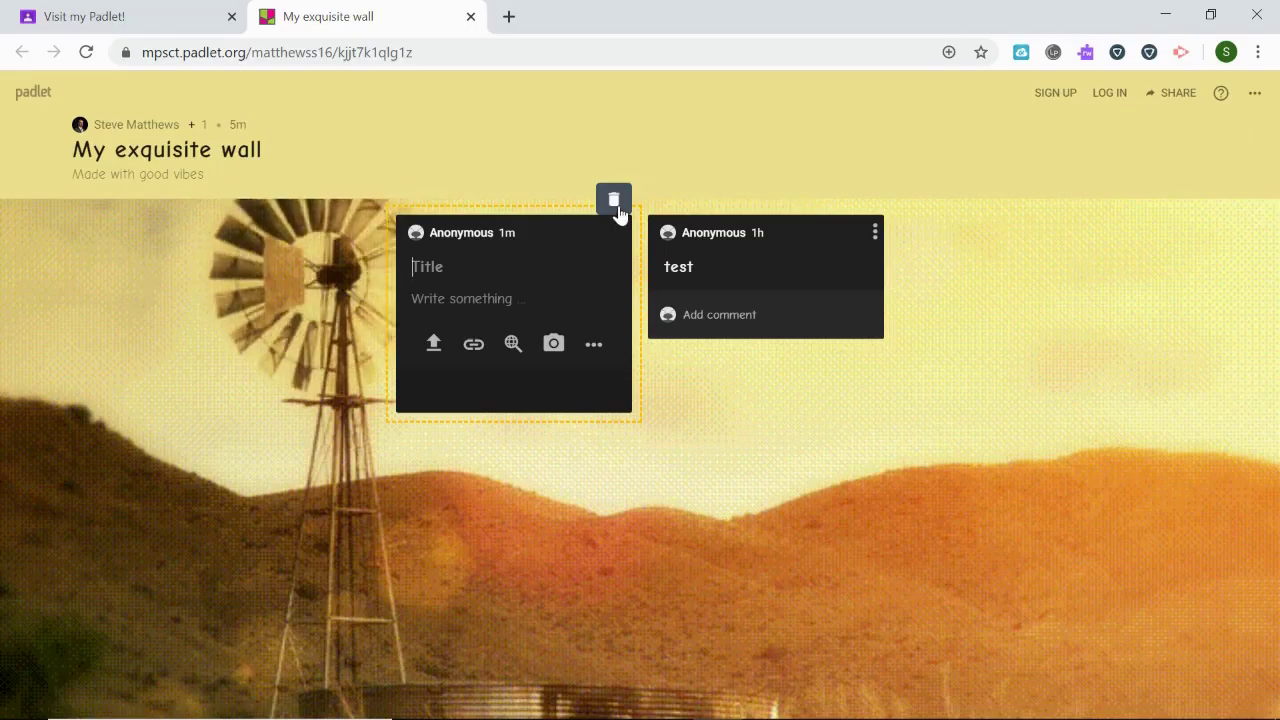
left_click(820, 131)
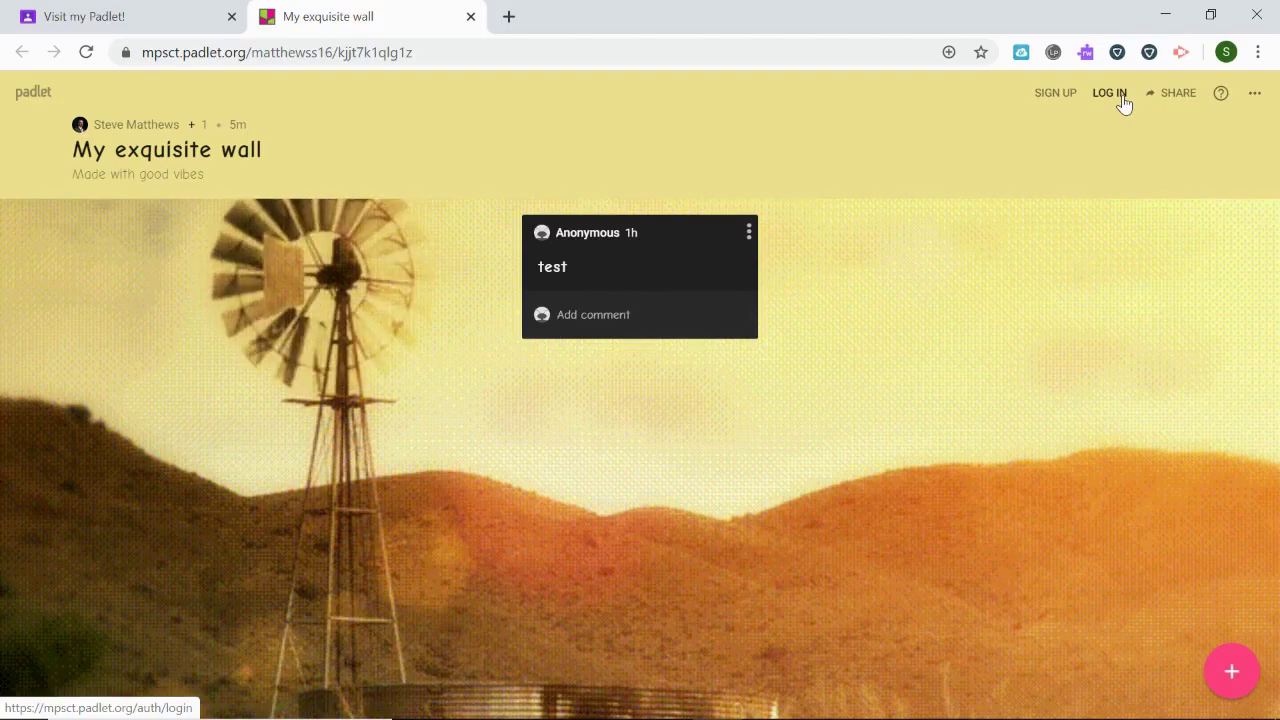
Log in to the Middletown Public Schools Padlet with the student's Google account and close the dashboard.
left_click(942, 214)
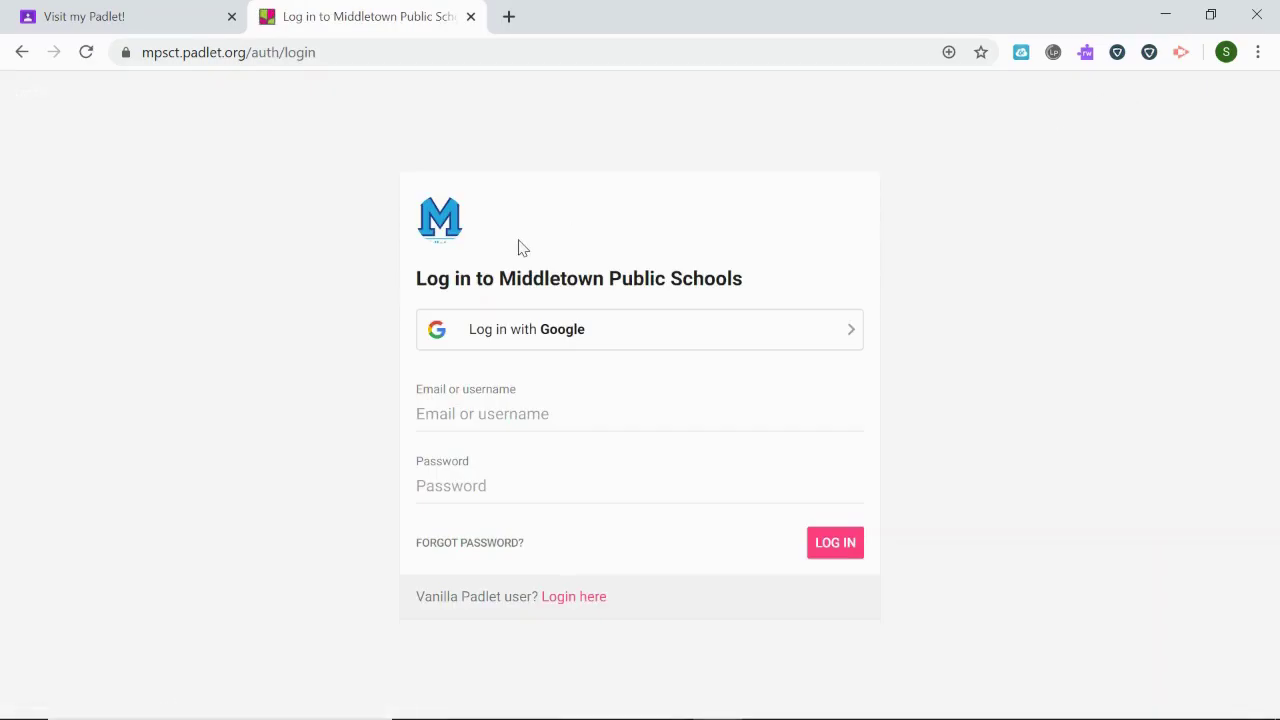
left_click(603, 337)
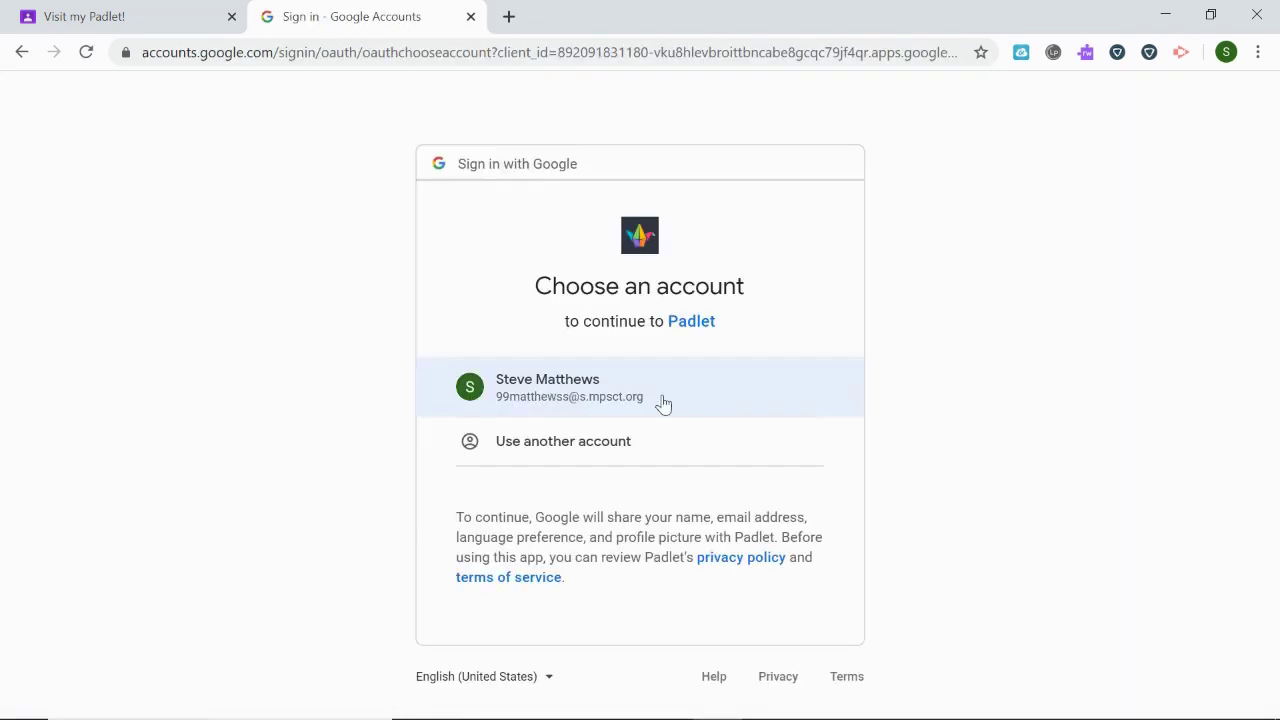
left_click(663, 402)
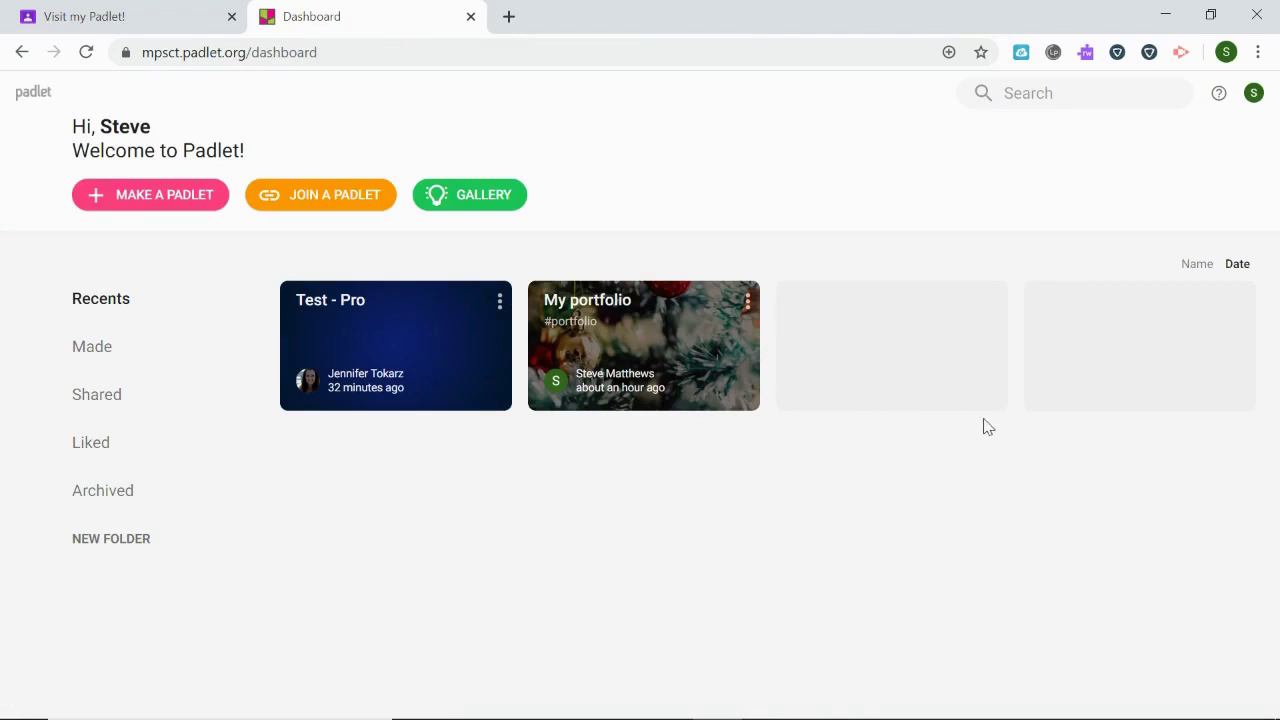
left_click(470, 17)
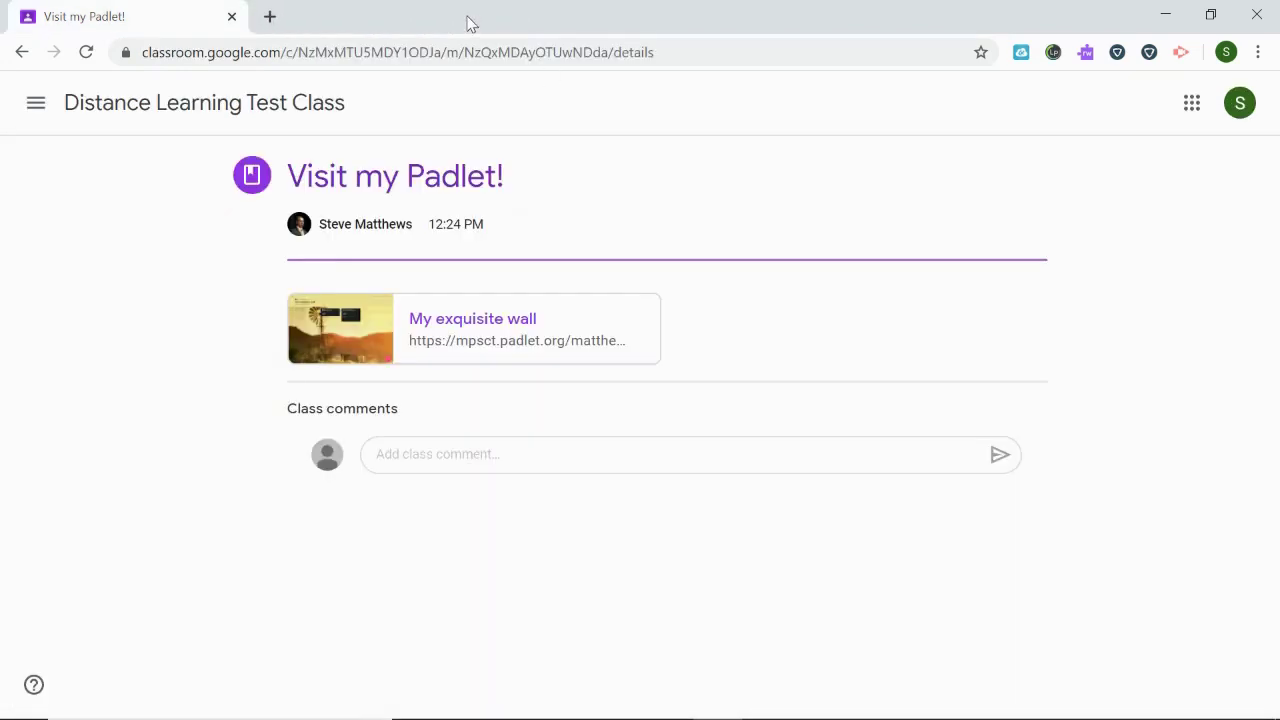
Reopen My exquisite wall from the "Visit my Padlet!" class material, view the account options, and start a new post.
left_click(490, 328)
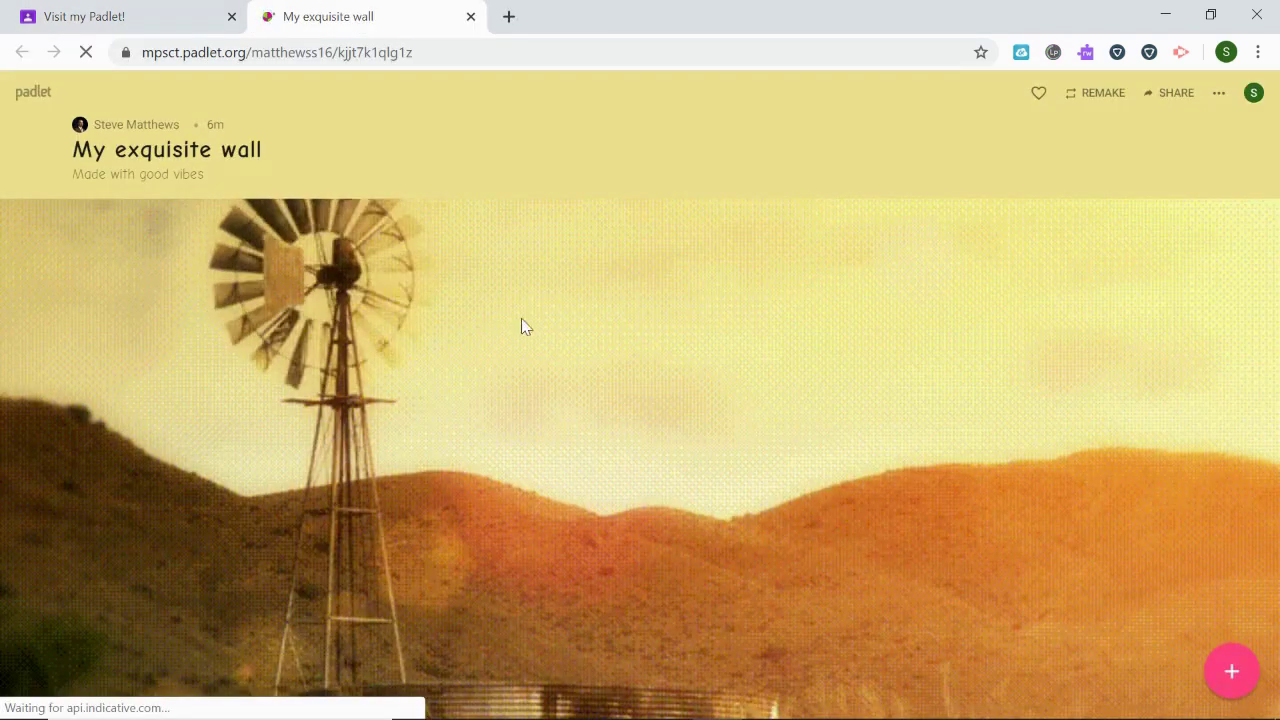
left_click(1255, 100)
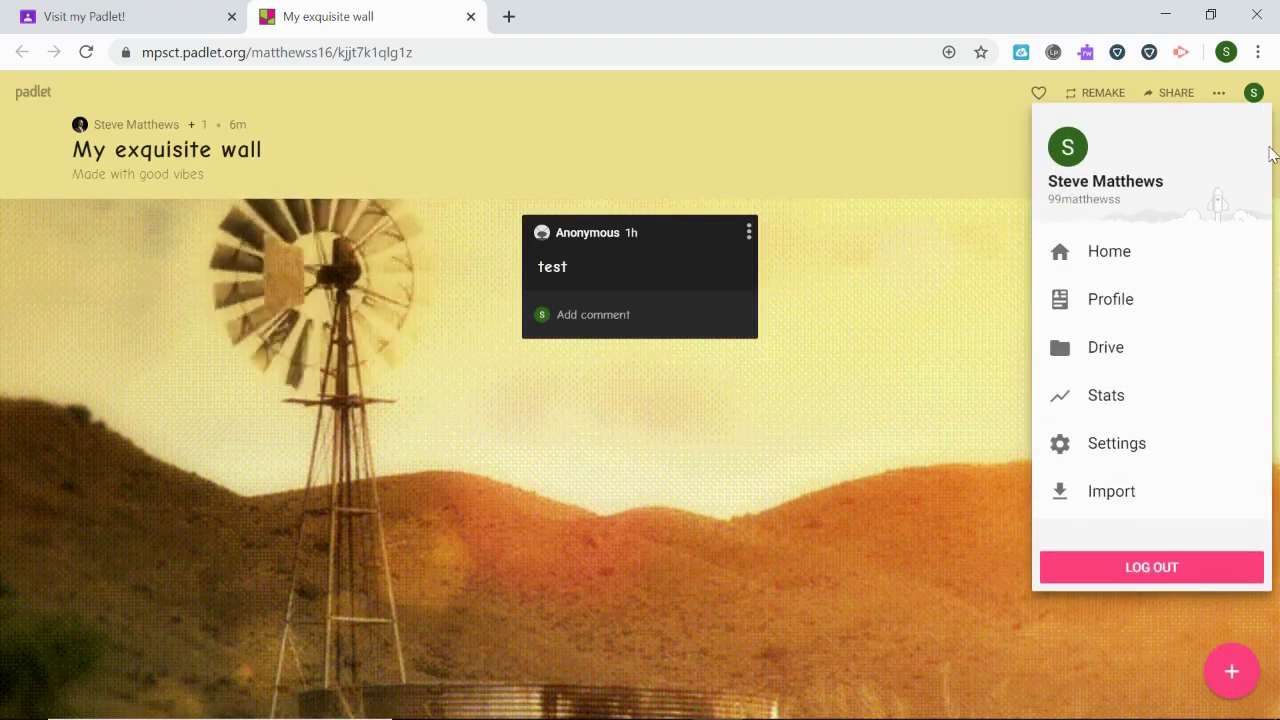
left_click(887, 145)
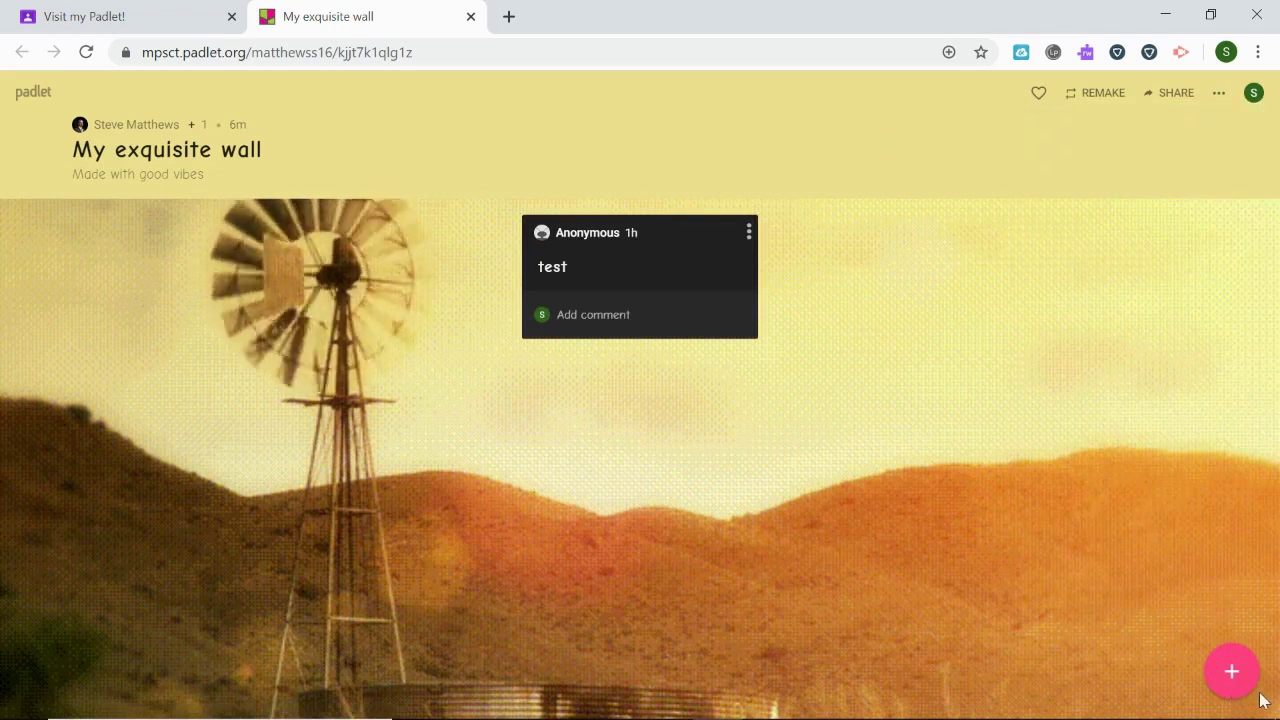
left_click(1232, 673)
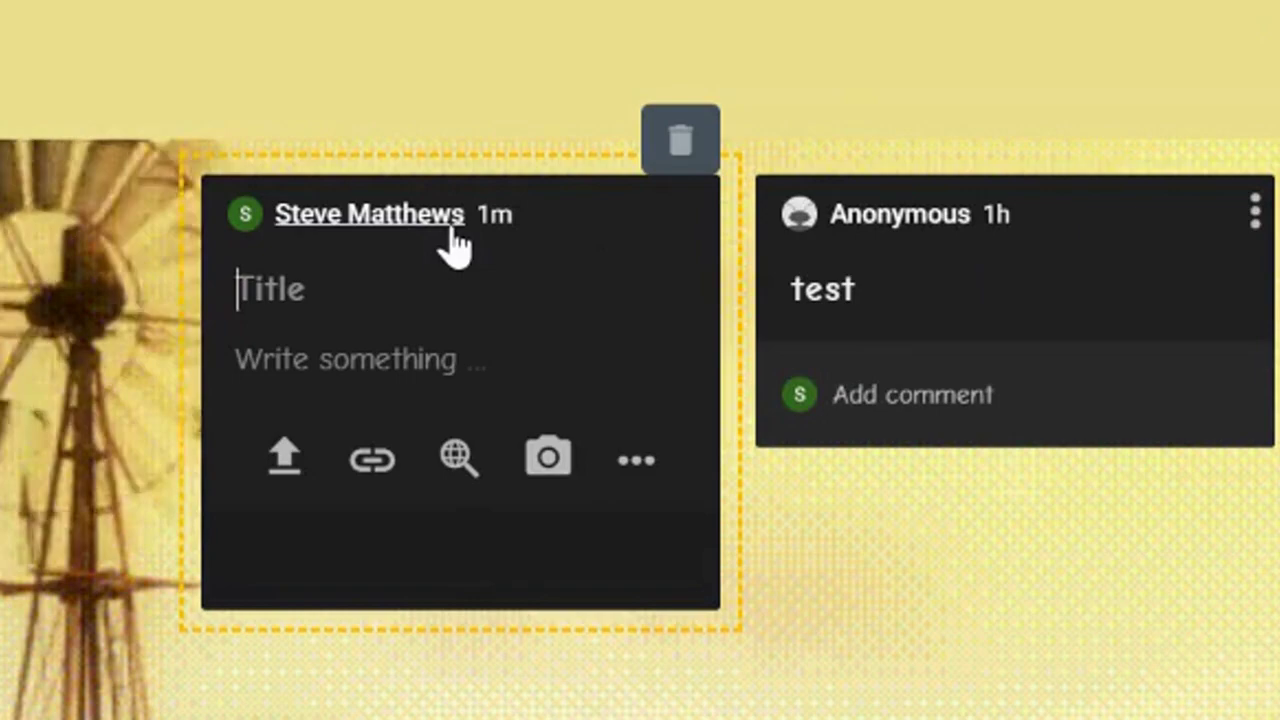